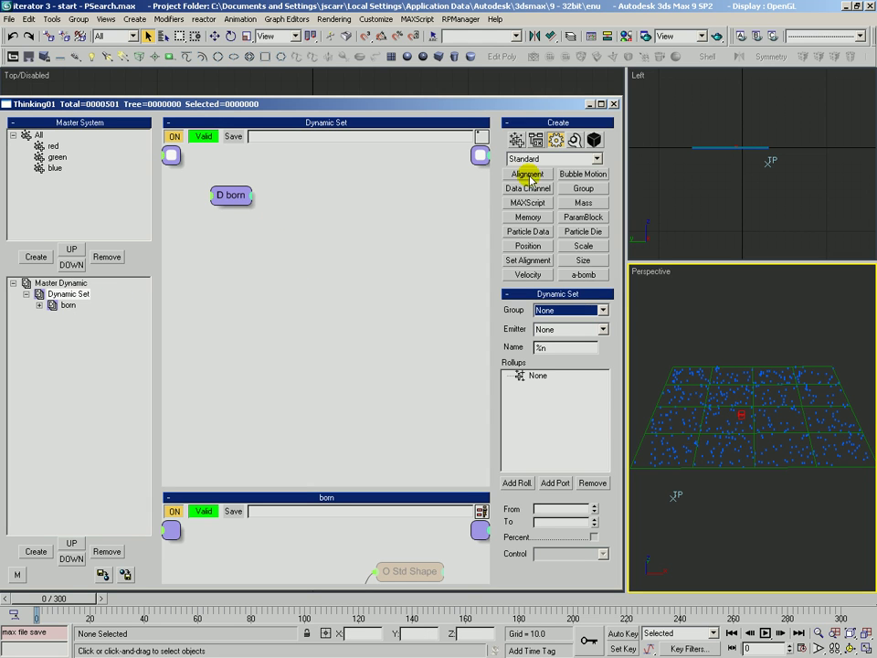
Step: Create a new dynamic set nested under Dynamic Set and place an Initiator PSearch operator in it
click(554, 158)
click(523, 215)
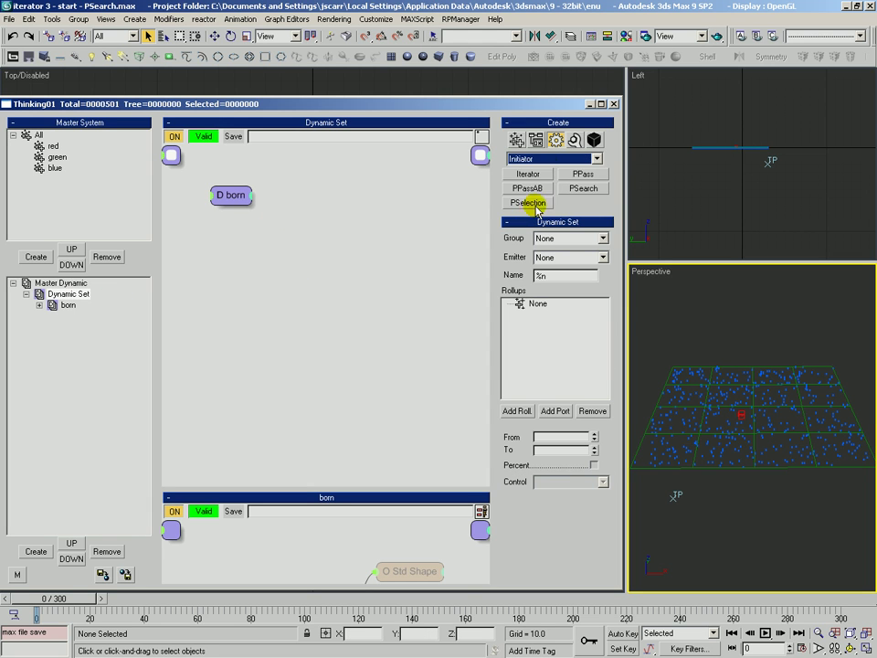
click(581, 189)
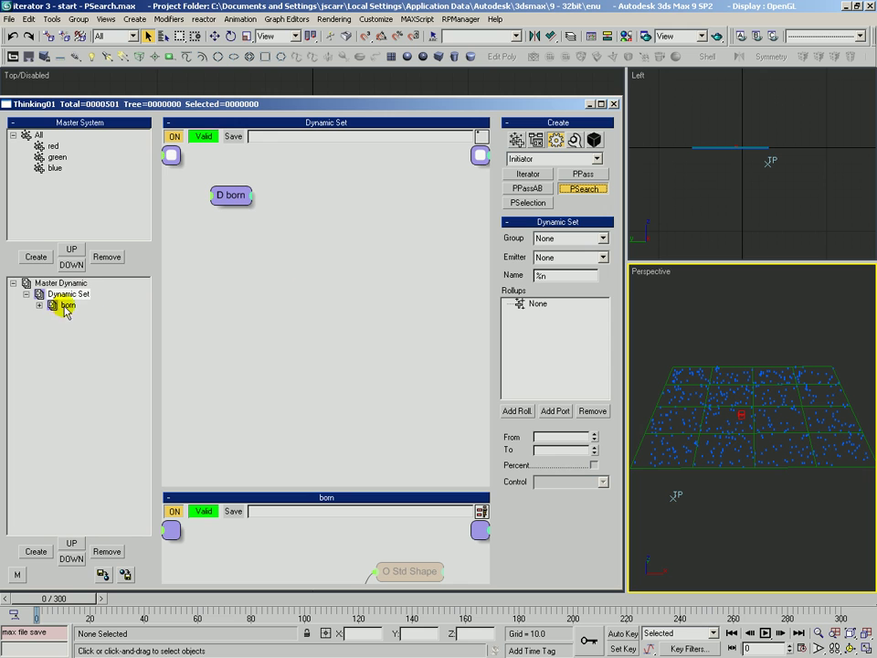
click(35, 551)
click(80, 315)
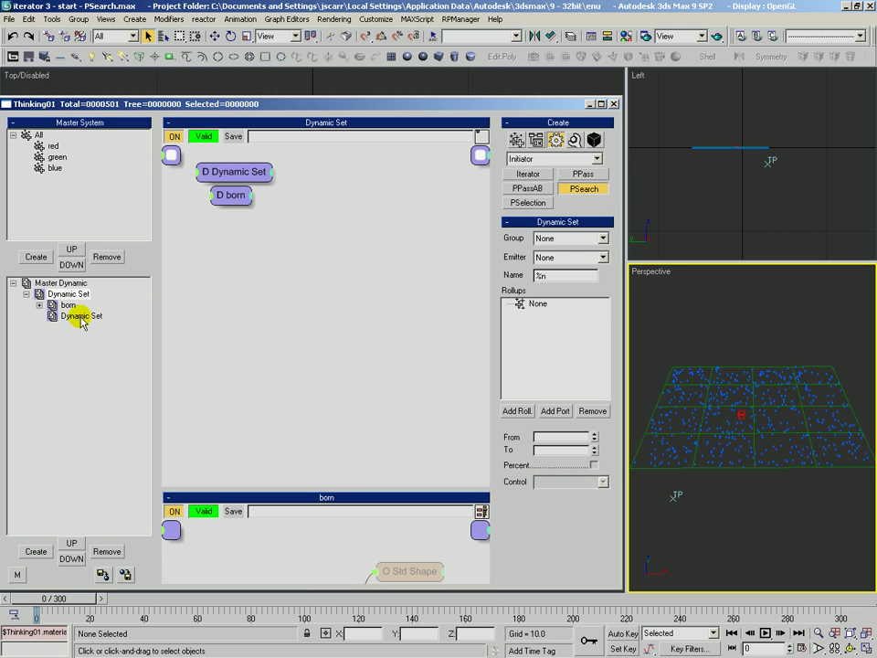
drag(318, 264, 298, 519)
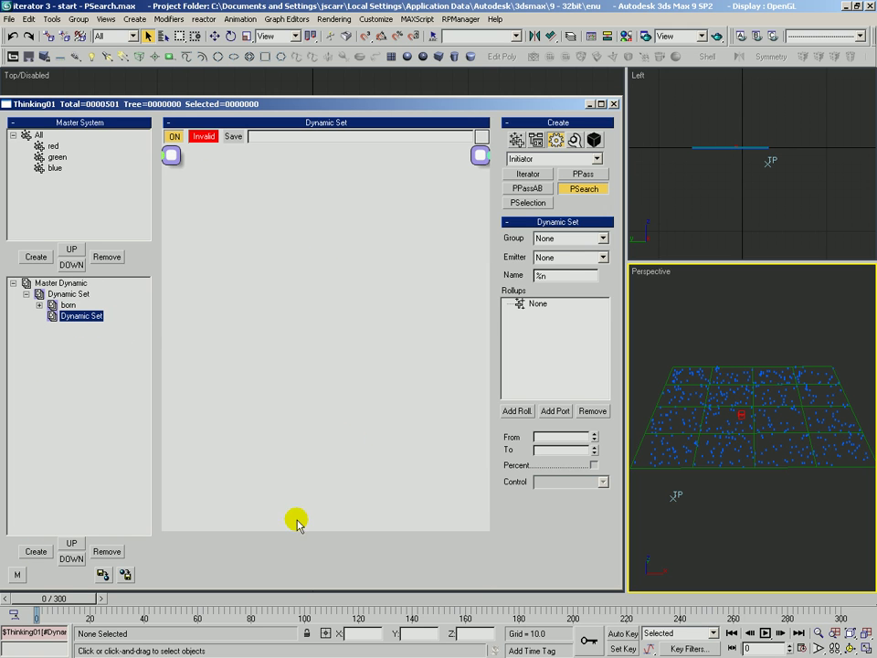
click(323, 260)
drag(323, 261, 299, 252)
drag(273, 287, 249, 297)
drag(272, 253, 225, 250)
Step: Set the PSearch group to blue, enable Use SubTree and raise the search radius to about 27.8
click(548, 240)
click(554, 287)
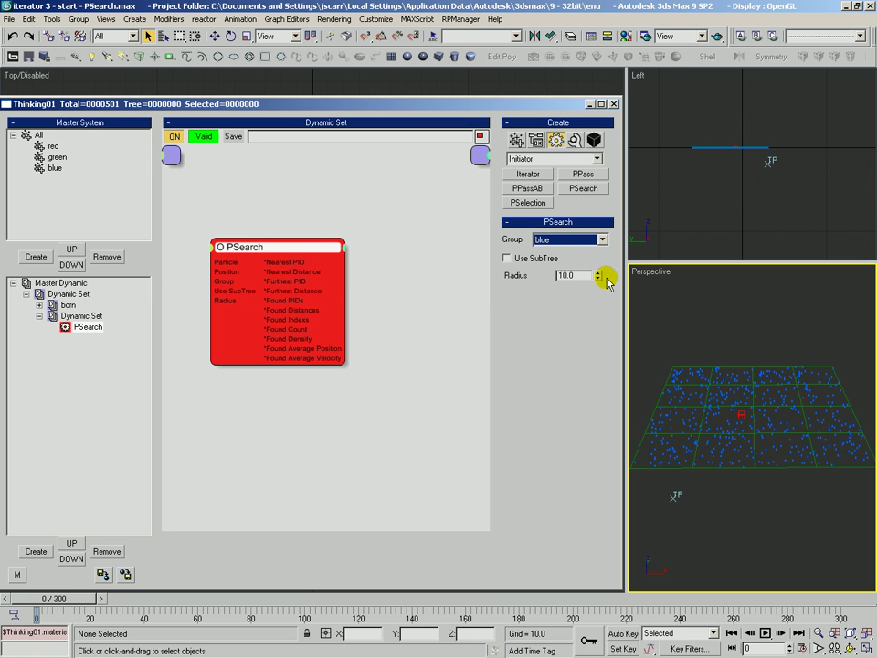
drag(598, 275, 592, 270)
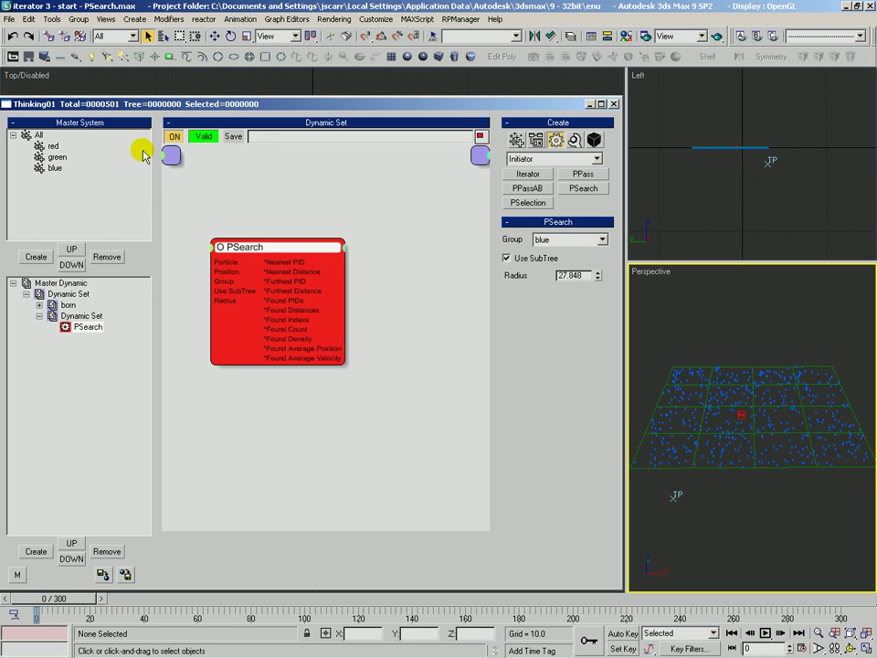
Step: Add the red particle group to the set and wire its Particle output to PSearch's Particle input
drag(288, 247, 363, 294)
click(576, 140)
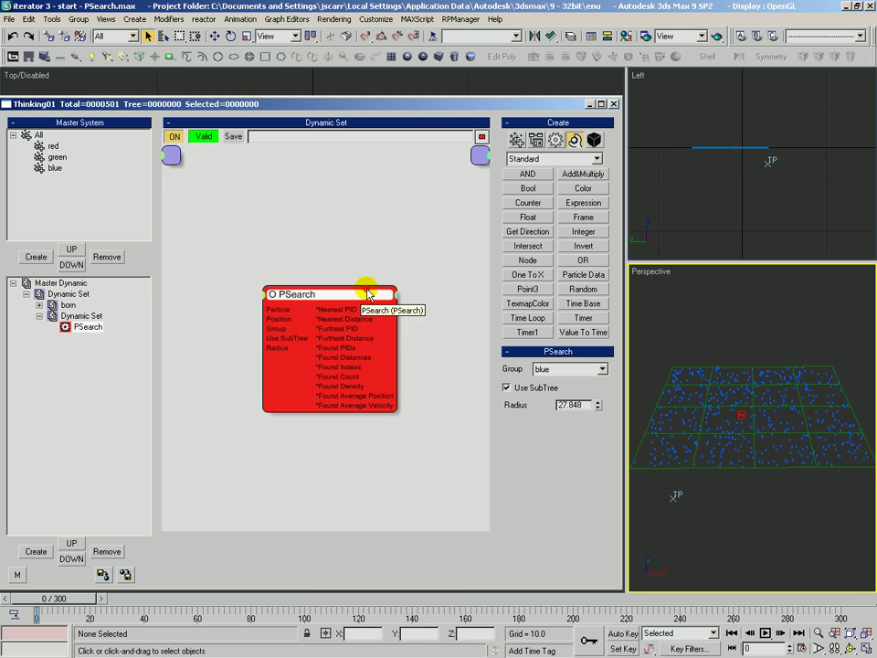
click(515, 141)
drag(583, 174, 233, 282)
click(298, 299)
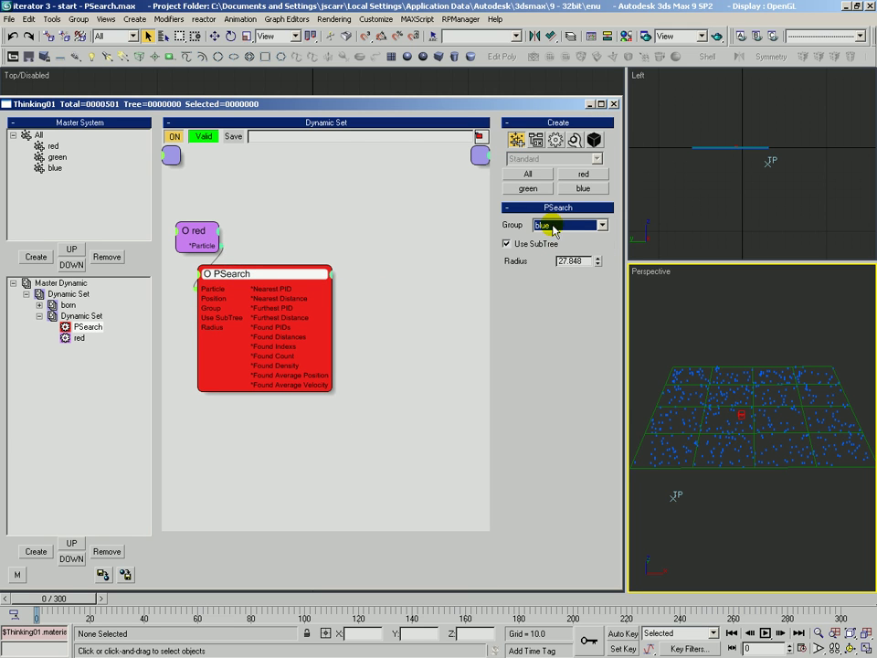
Step: Disable Use SubTree on PSearch and reduce its radius to about 24.5
click(506, 243)
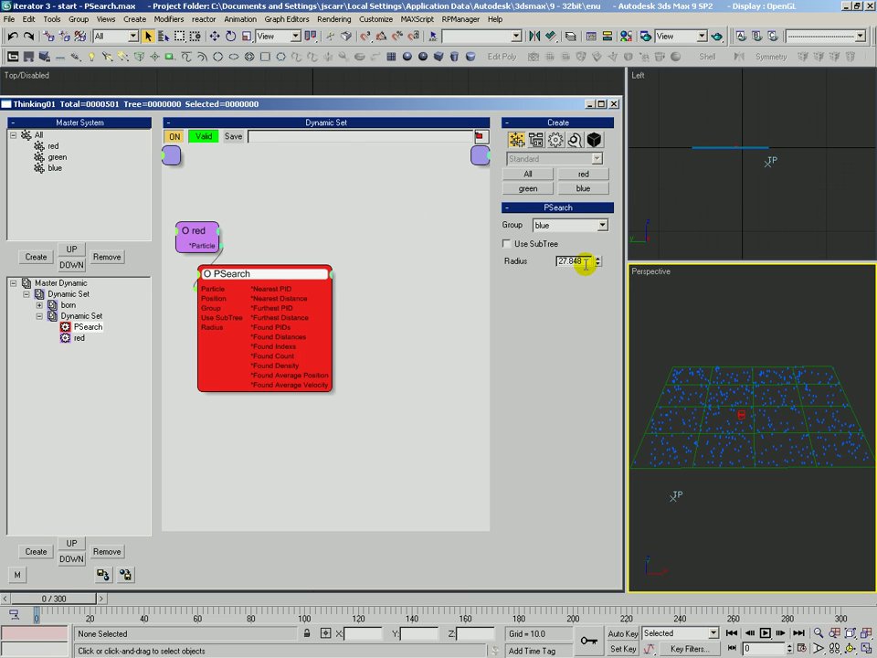
click(556, 139)
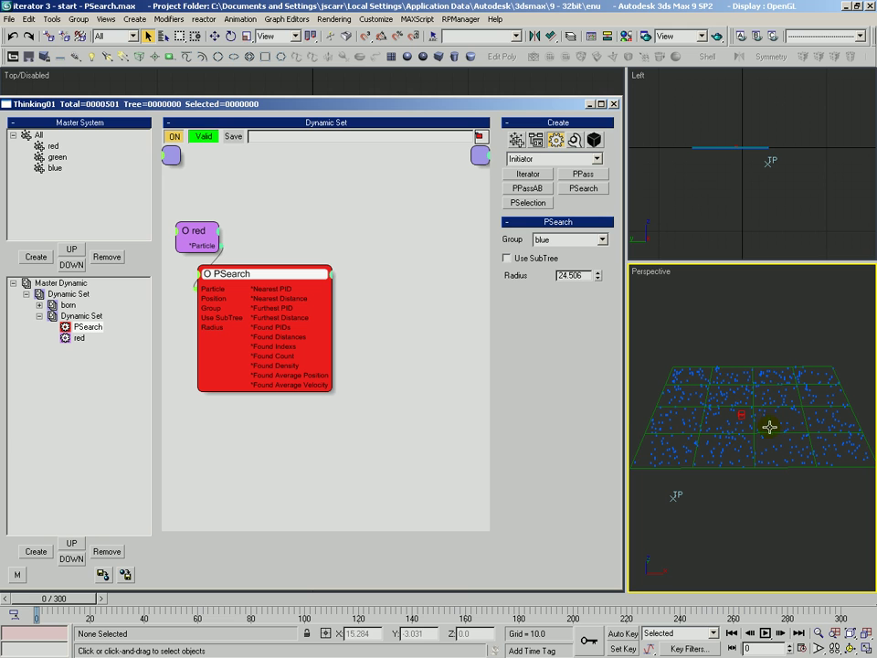
drag(271, 272, 258, 280)
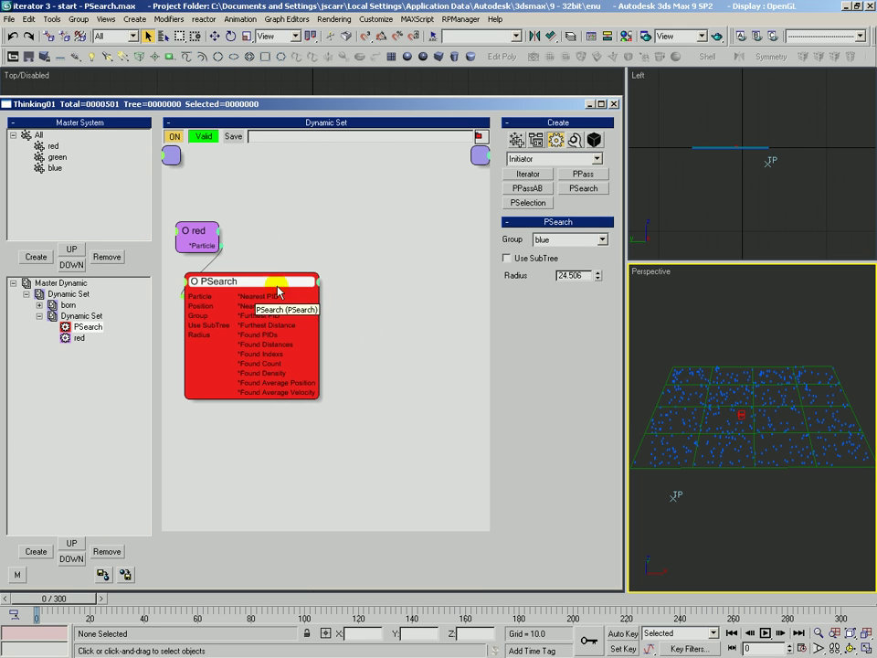
Step: Add a standard Group operator, feed its Particle input from PSearch's Found PIDs output, and set its group to green
click(546, 161)
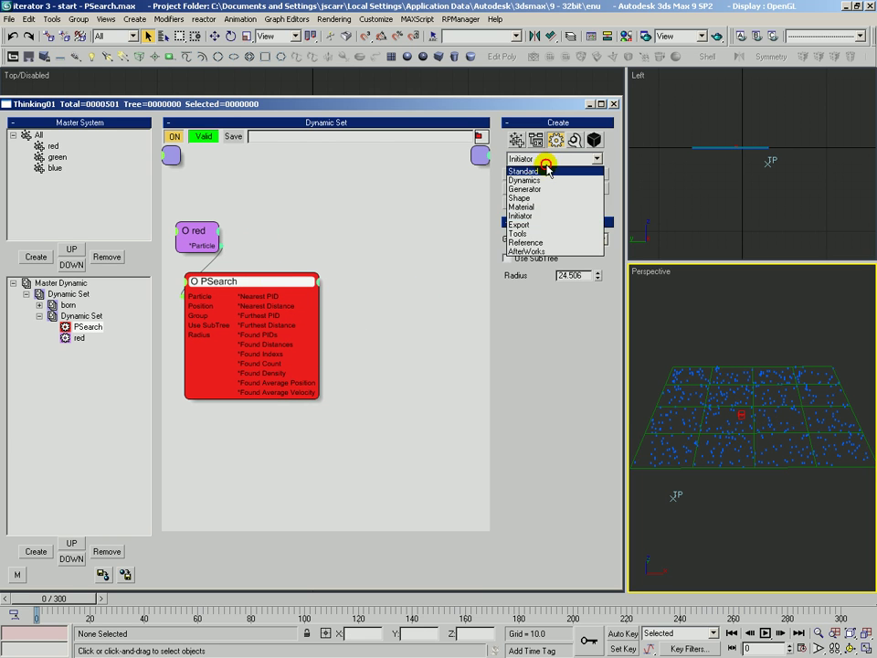
click(539, 172)
drag(583, 188, 267, 337)
drag(401, 274, 404, 294)
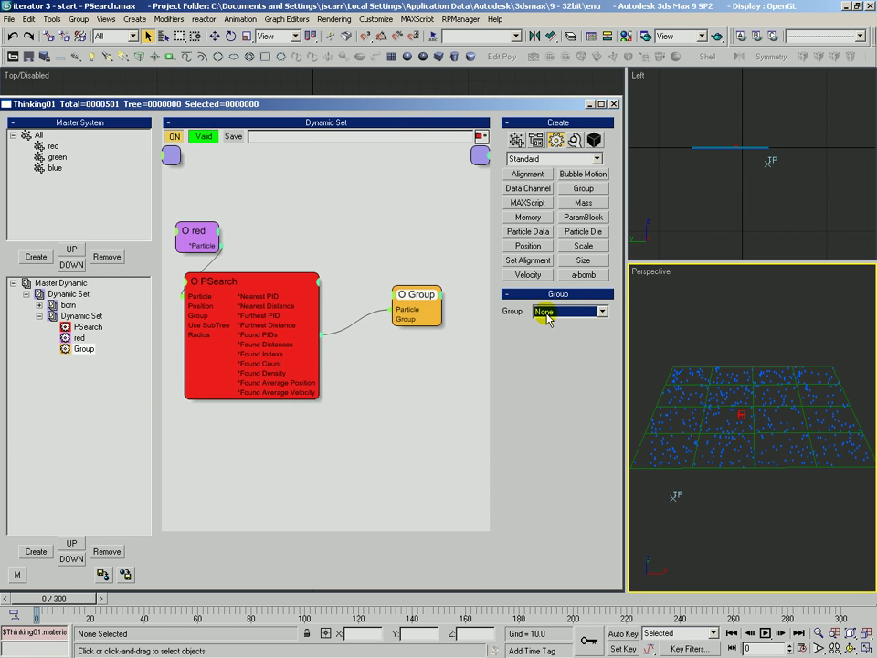
click(545, 310)
click(544, 344)
Step: Reduce the PSearch radius to about 17.2
drag(325, 349, 344, 359)
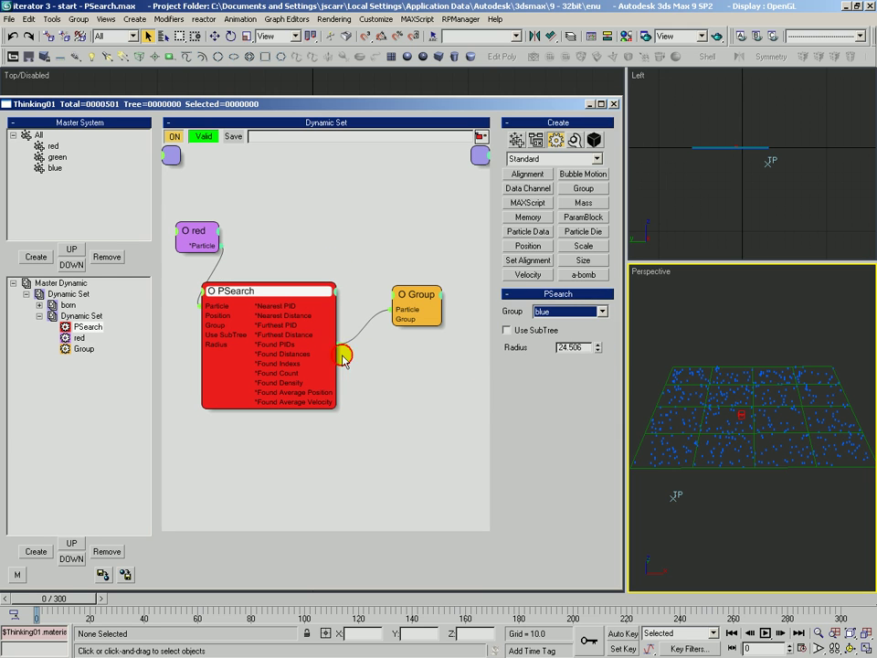
drag(598, 349, 592, 339)
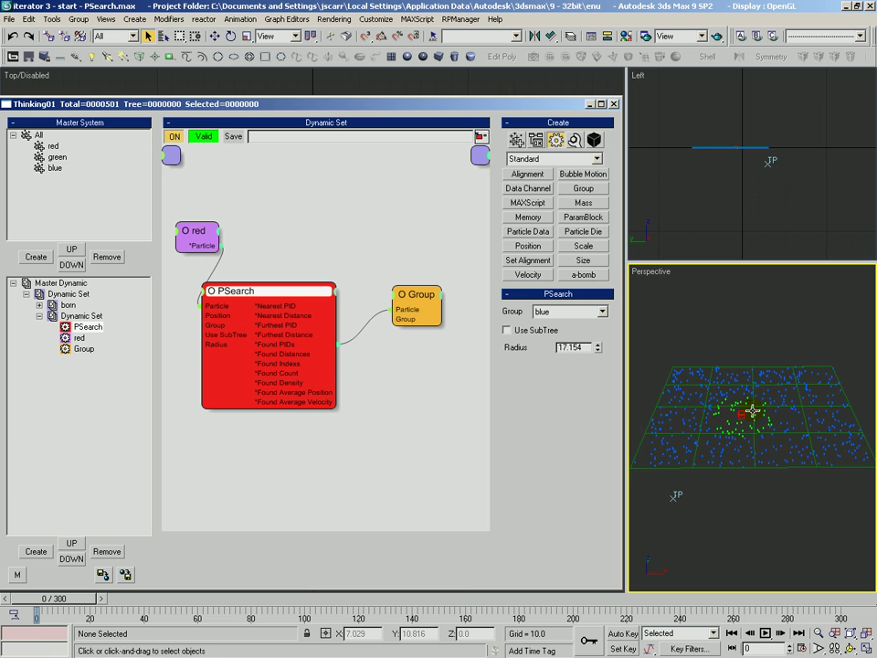
scroll(751, 412, up, 2)
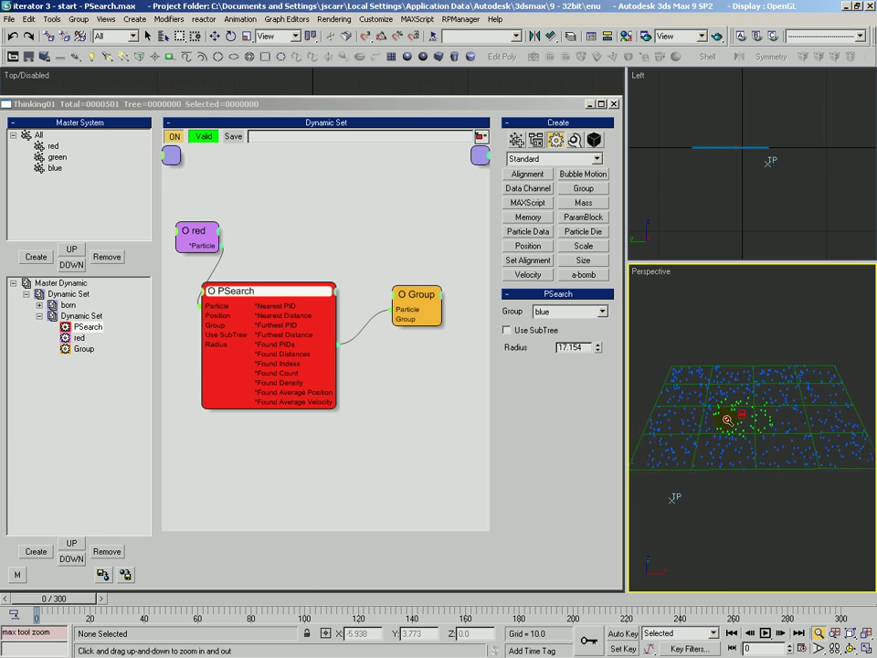
click(408, 304)
click(303, 309)
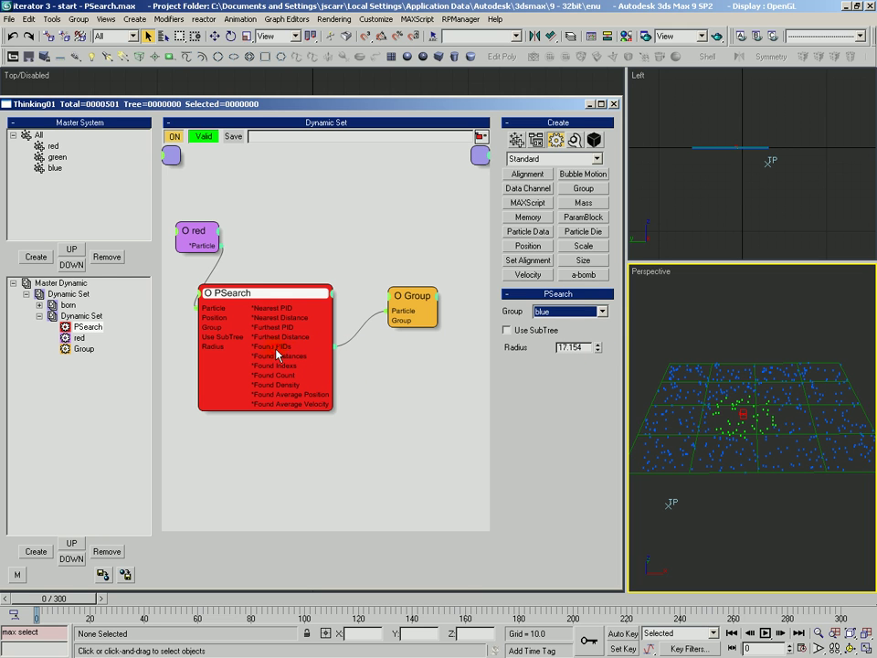
drag(275, 348, 345, 344)
click(421, 312)
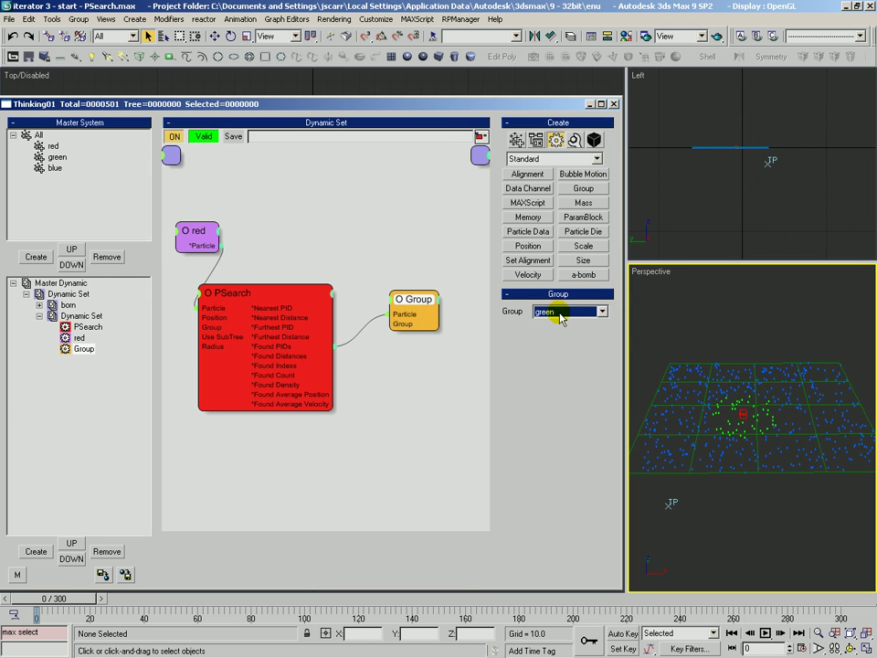
Step: Using Particle Draw in the born set, draw a second red particle at frame 0 near the grid's back-left corner
drag(79, 605, 32, 601)
click(65, 306)
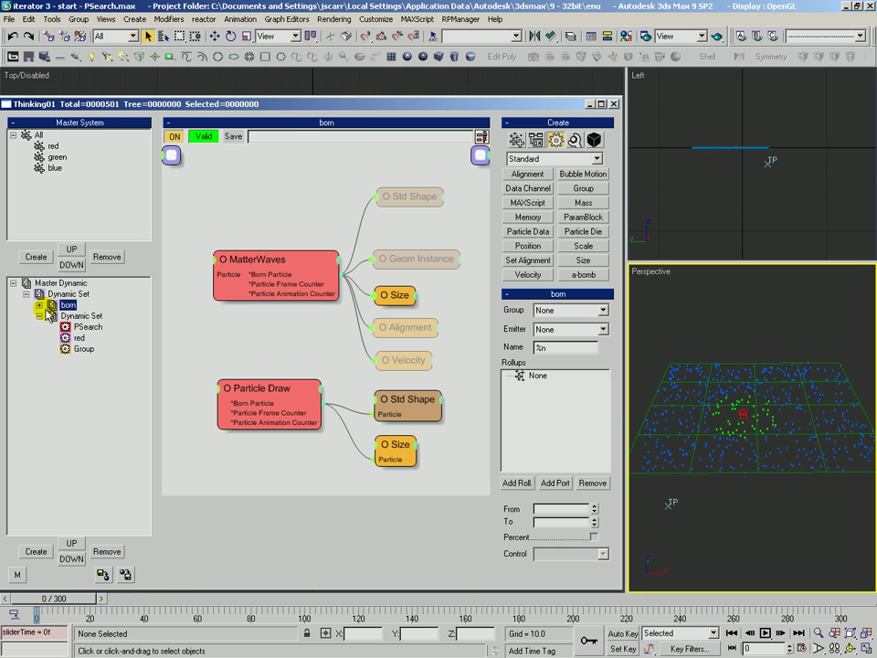
click(277, 402)
key(ctrl+r)
drag(691, 434, 697, 436)
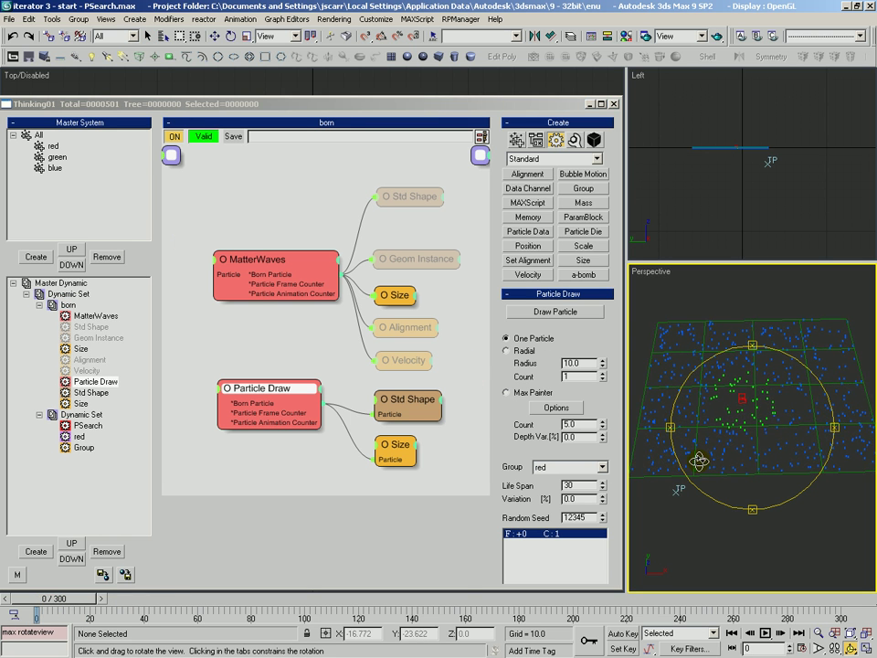
key(alt+z)
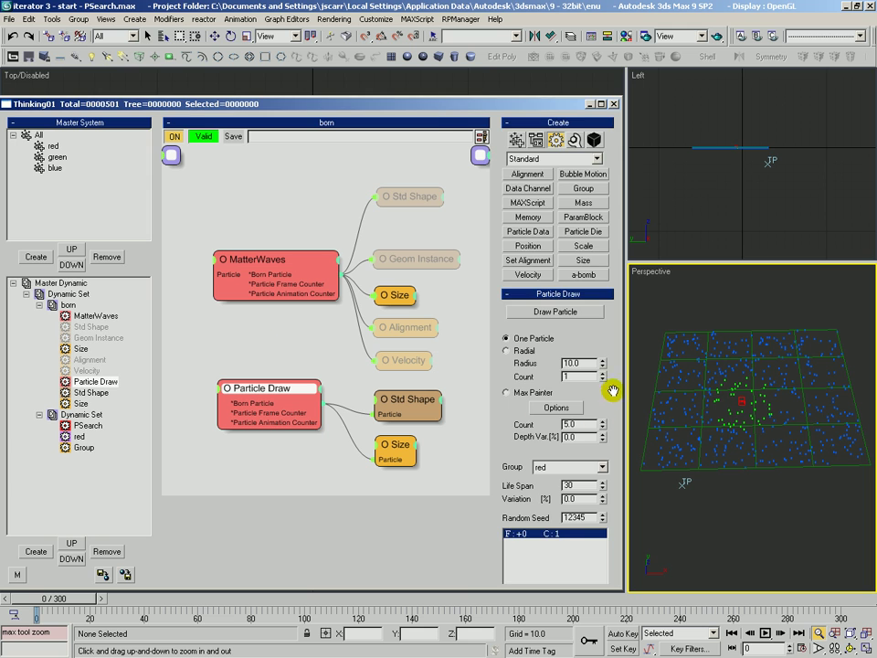
drag(612, 391, 600, 261)
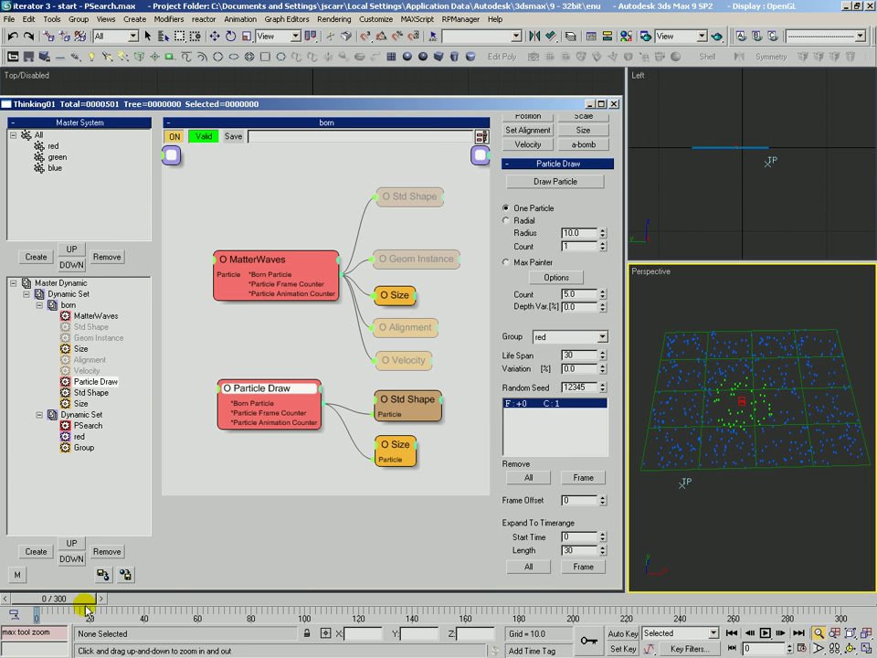
drag(82, 599, 135, 530)
click(583, 181)
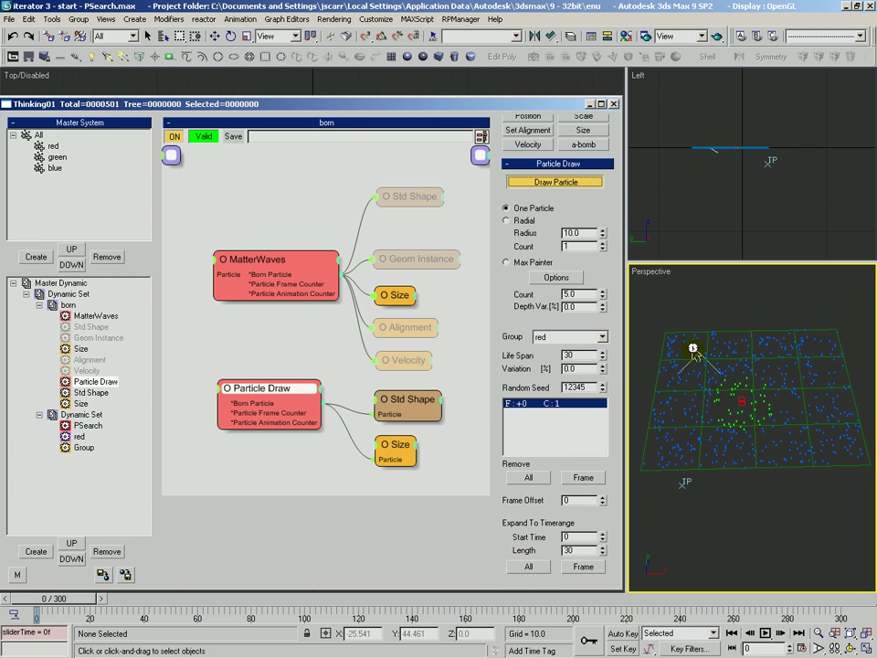
Step: Draw one red particle at frame 39 near the grid's front-right corner with Particle Draw, and return to frame 0
drag(78, 605, 172, 611)
click(555, 181)
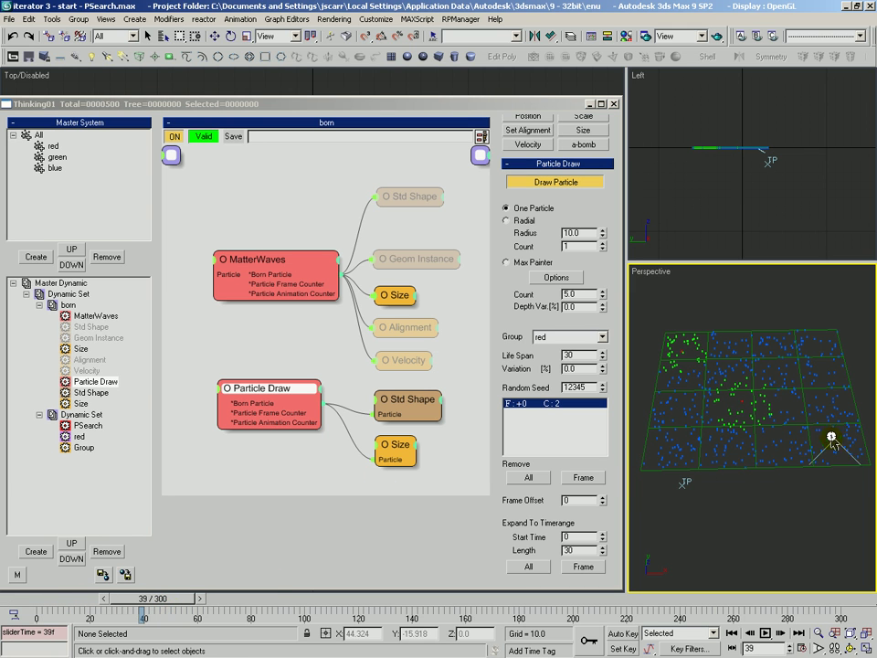
drag(162, 600, 43, 599)
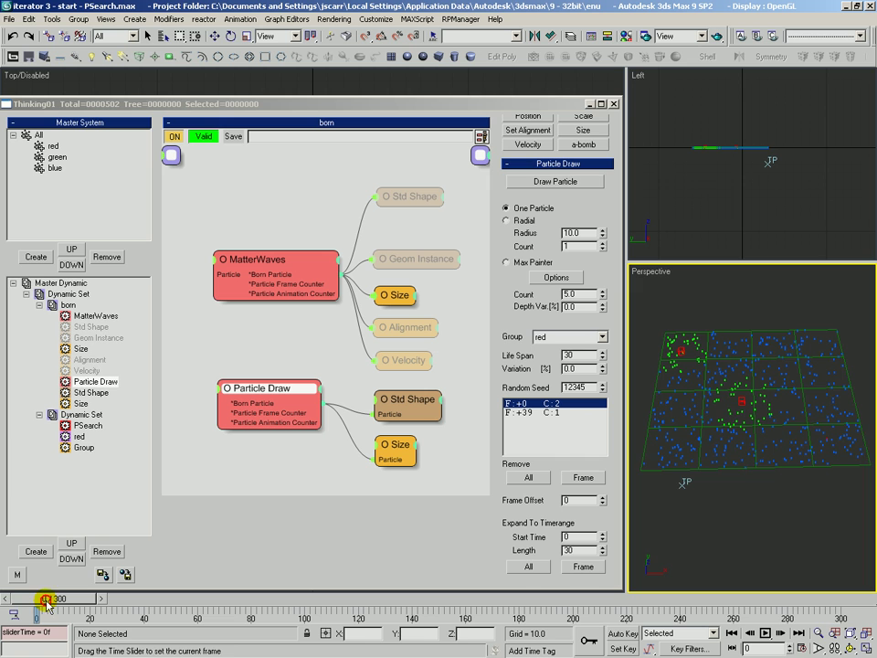
key(alt+z)
mouse_move(738, 375)
mouse_down()
mouse_move(741, 392)
mouse_move(729, 380)
mouse_move(728, 394)
mouse_up()
key(ctrl+r)
mouse_move(49, 601)
mouse_down()
mouse_move(80, 602)
mouse_move(53, 596)
mouse_up()
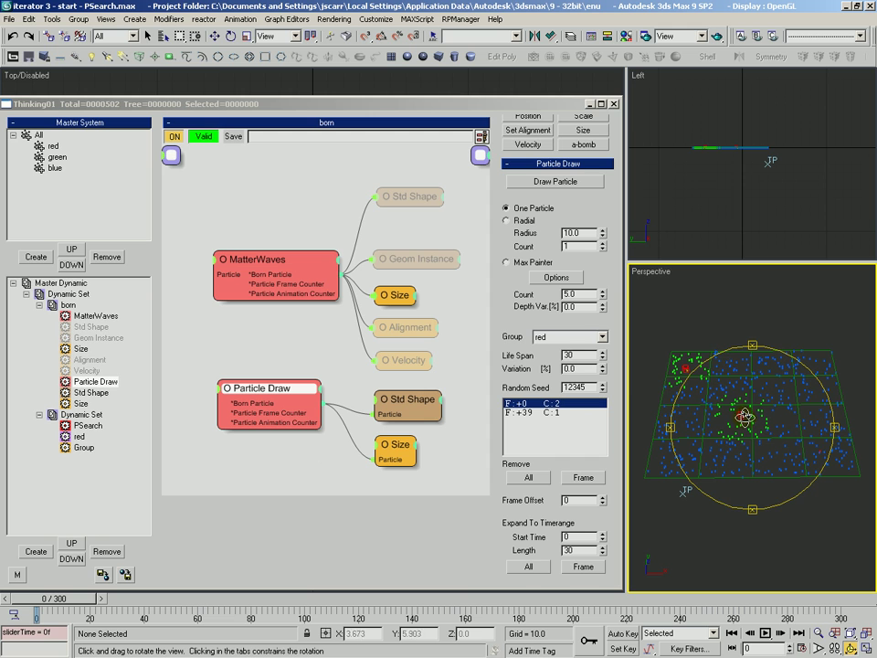
key(q)
Step: Reopen the nested dynamic set and review the settings of its red, PSearch and Group operators
click(79, 415)
click(39, 305)
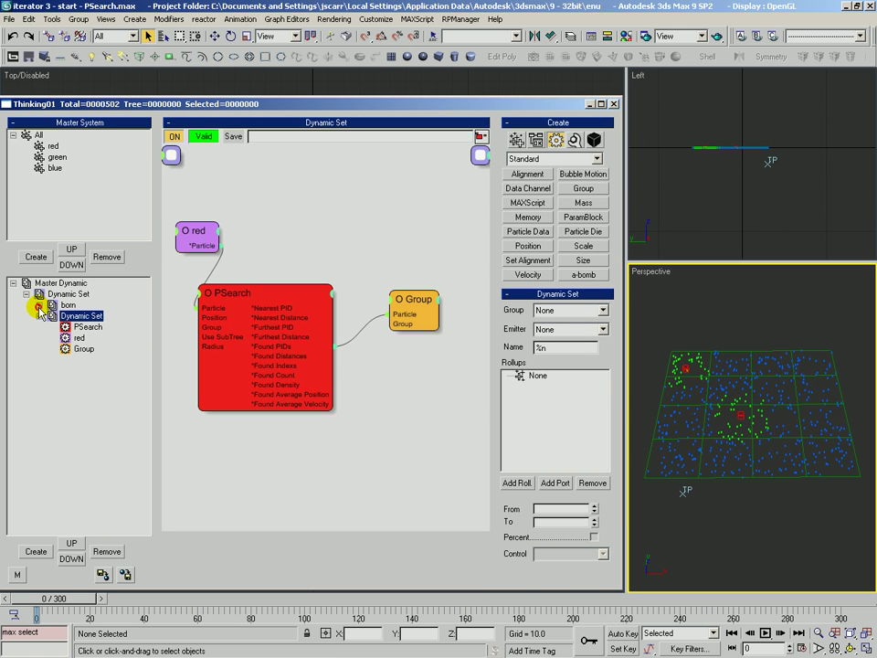
drag(186, 232, 182, 227)
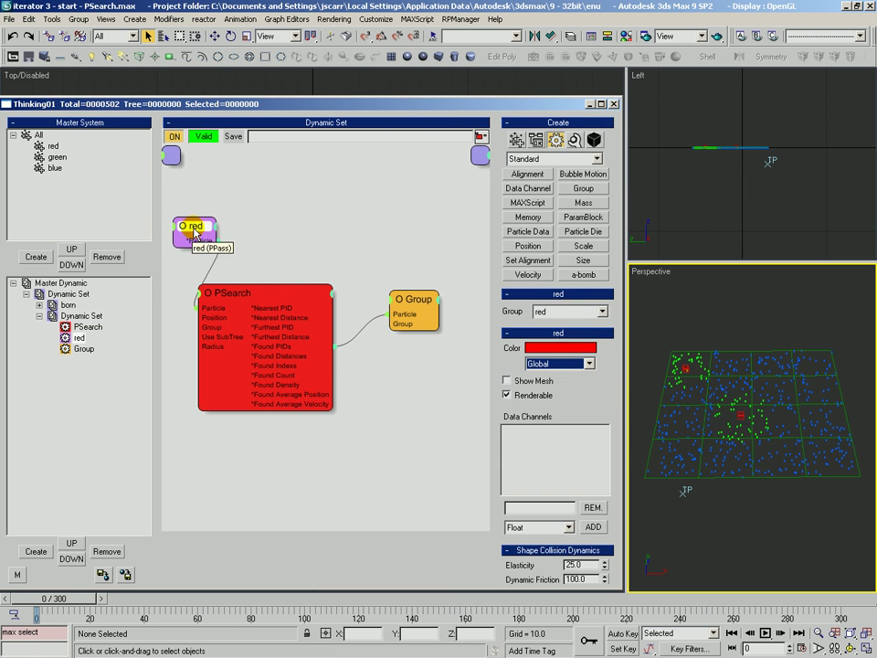
drag(246, 304, 248, 297)
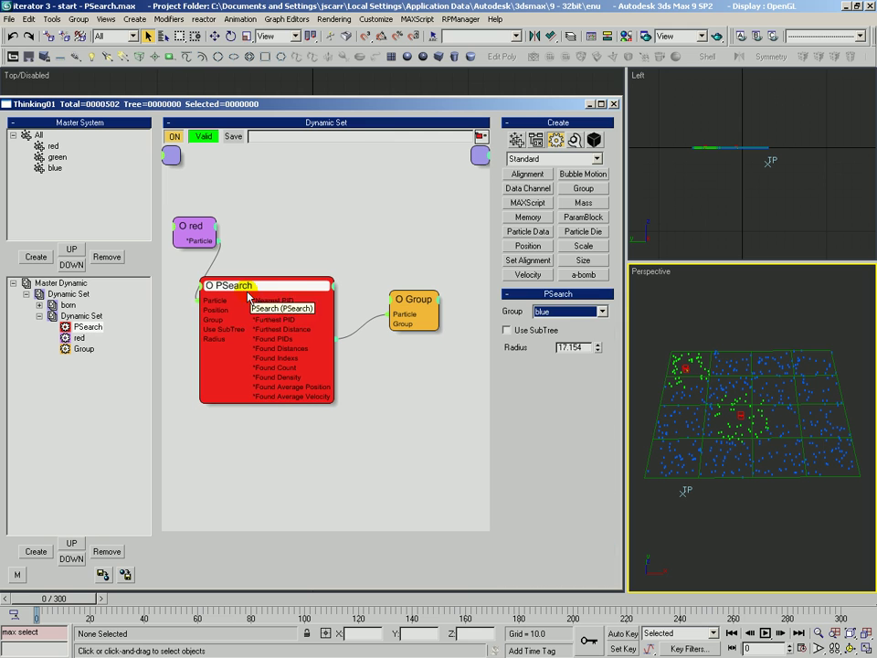
double_click(573, 348)
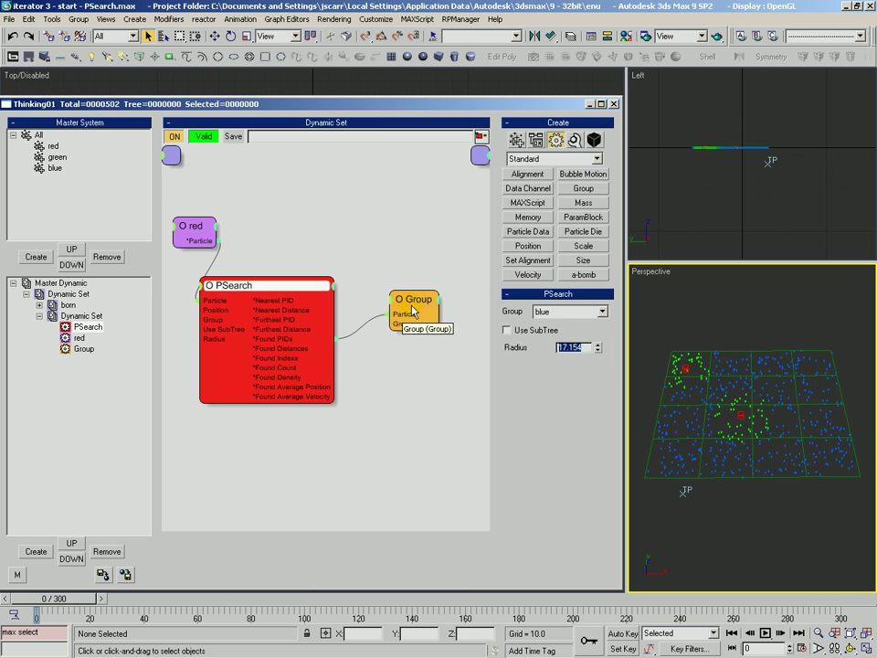
drag(412, 307, 422, 309)
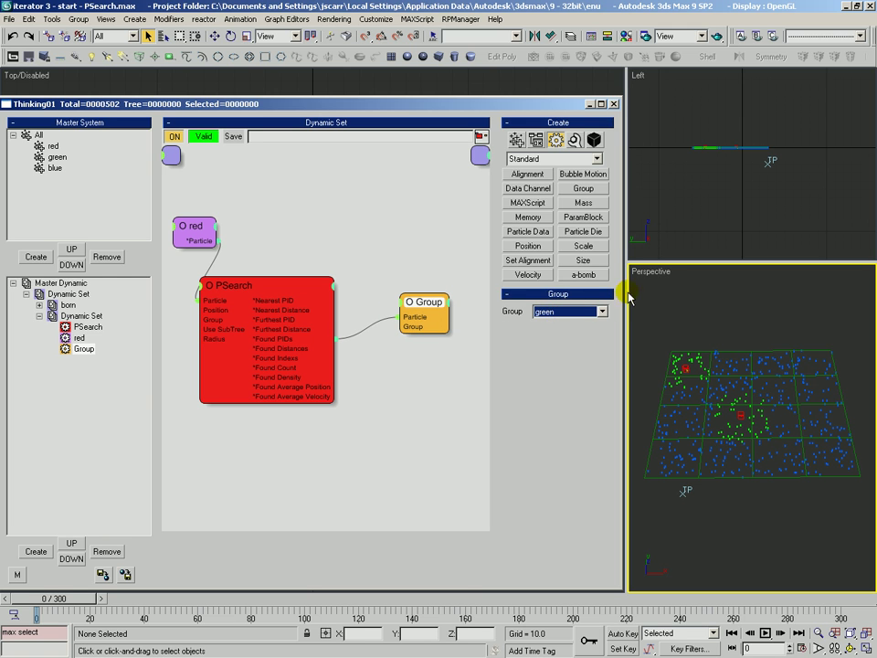
Step: Scrub the timeline forward from frame 0 to frame 43 to check how particles change group around the red particles
drag(66, 606, 151, 617)
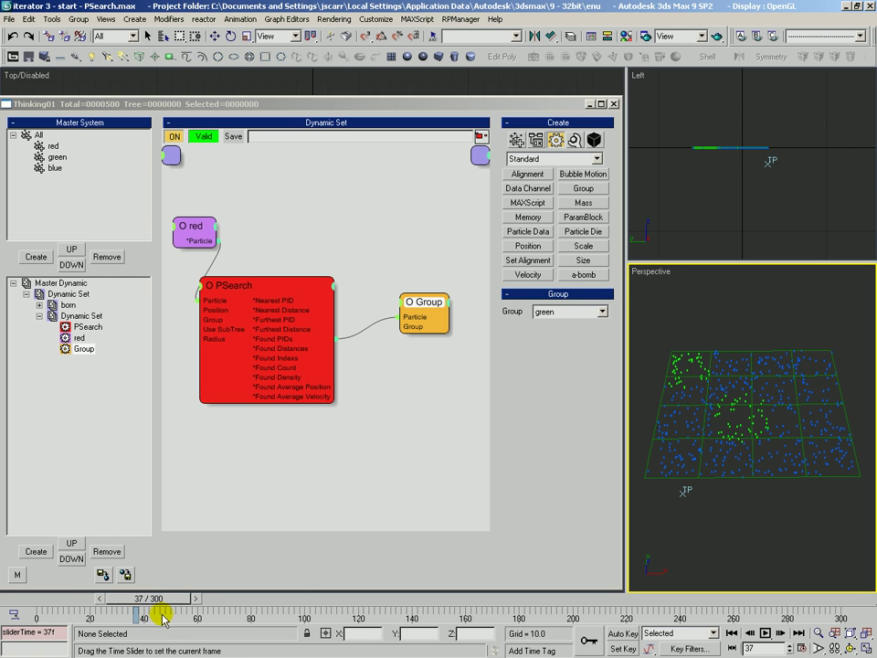
drag(163, 618, 186, 624)
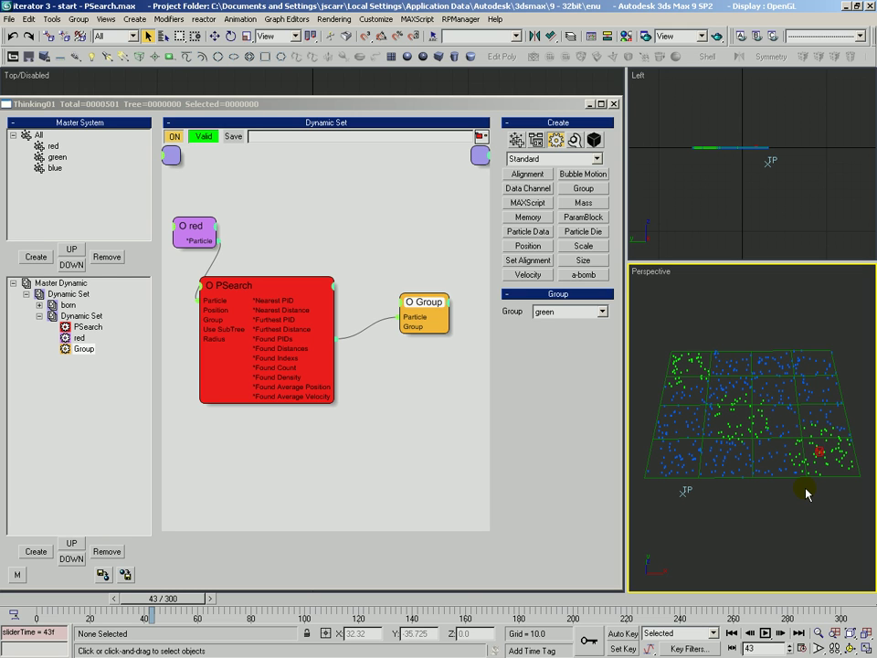
click(214, 225)
click(197, 278)
Step: Select Particle Draw in the born set, return to frame 0 and remove all of its drawn particles
click(70, 306)
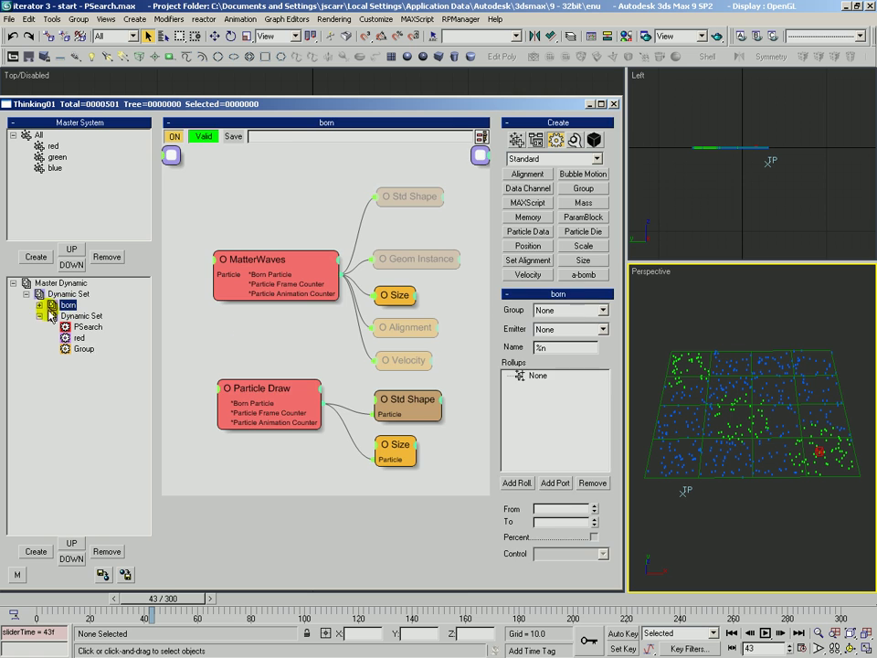
click(39, 305)
click(265, 407)
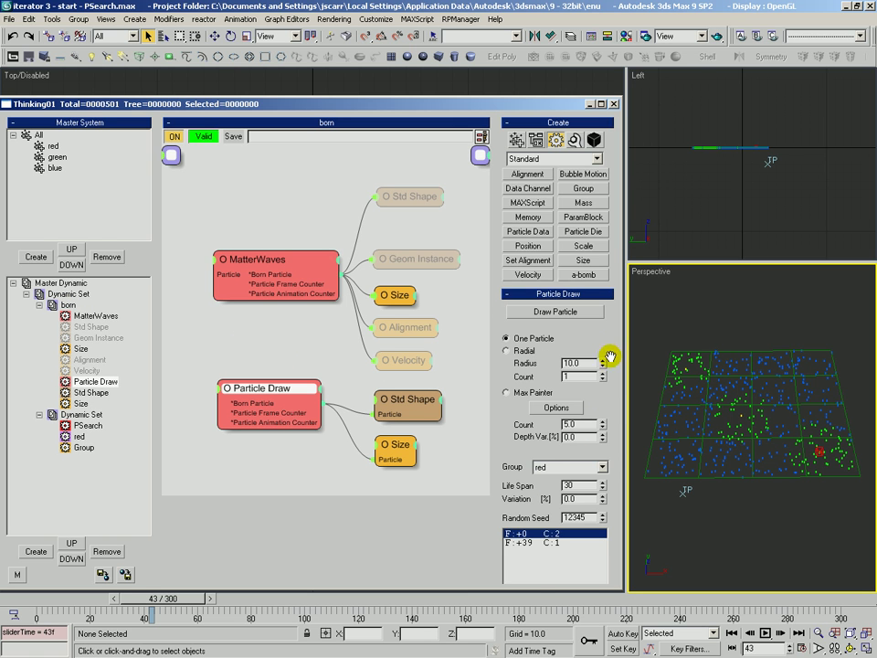
drag(610, 356, 605, 286)
click(10, 601)
click(526, 538)
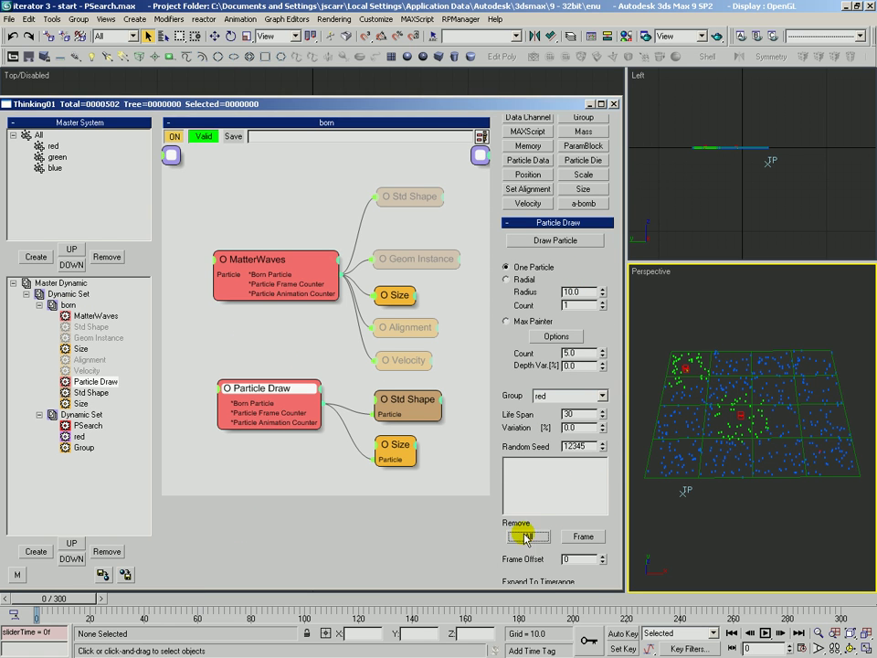
Step: Draw a single red particle at frame 0 near the grid's centre with Particle Draw
click(562, 241)
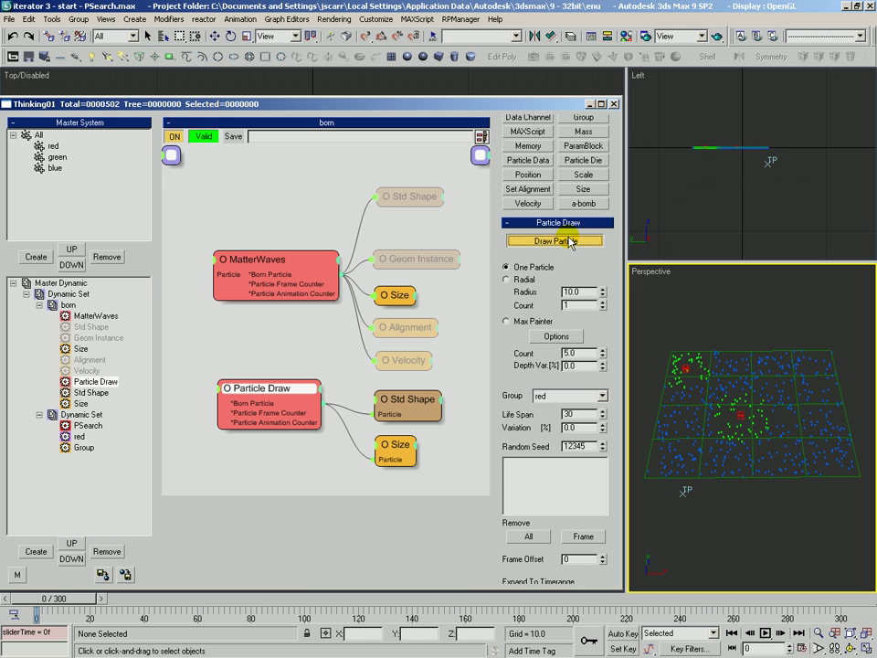
click(748, 412)
right_click(808, 450)
mouse_move(53, 600)
mouse_down()
mouse_move(67, 593)
mouse_move(39, 603)
mouse_up()
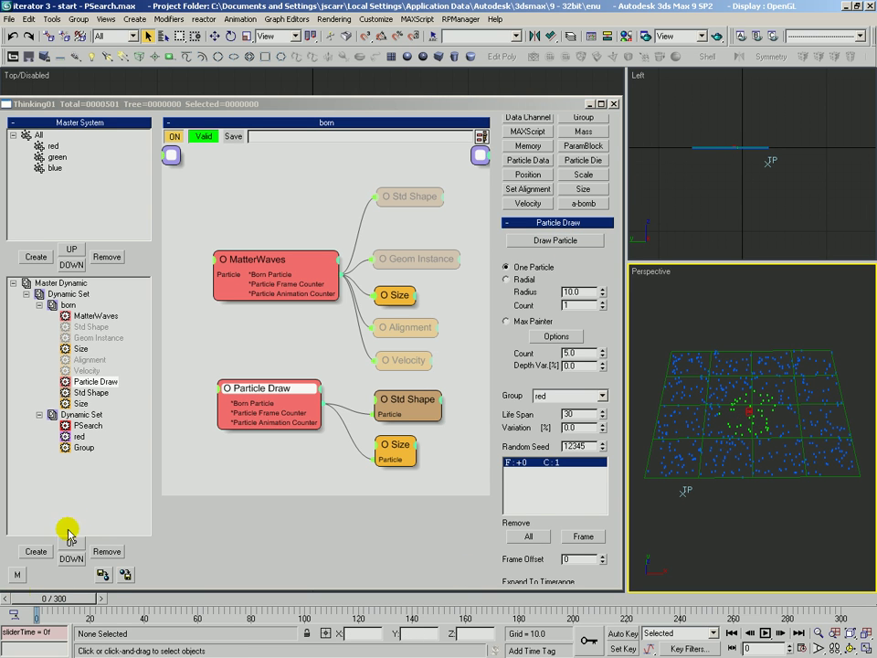
Step: Wire the red operator's Age output into PSearch's Radius in the nested dynamic set and scrub the early frames to check the search
click(81, 414)
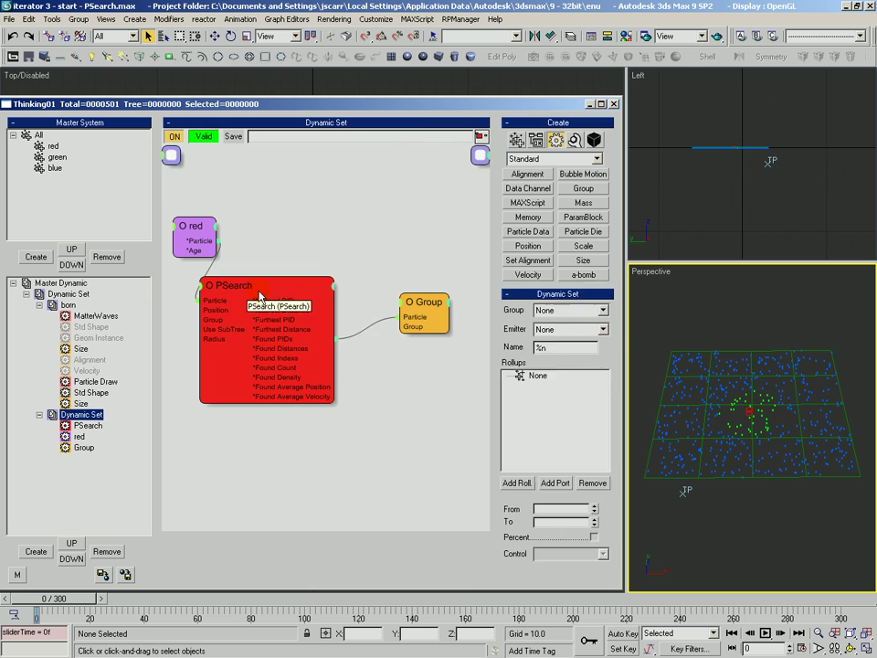
drag(259, 297, 289, 288)
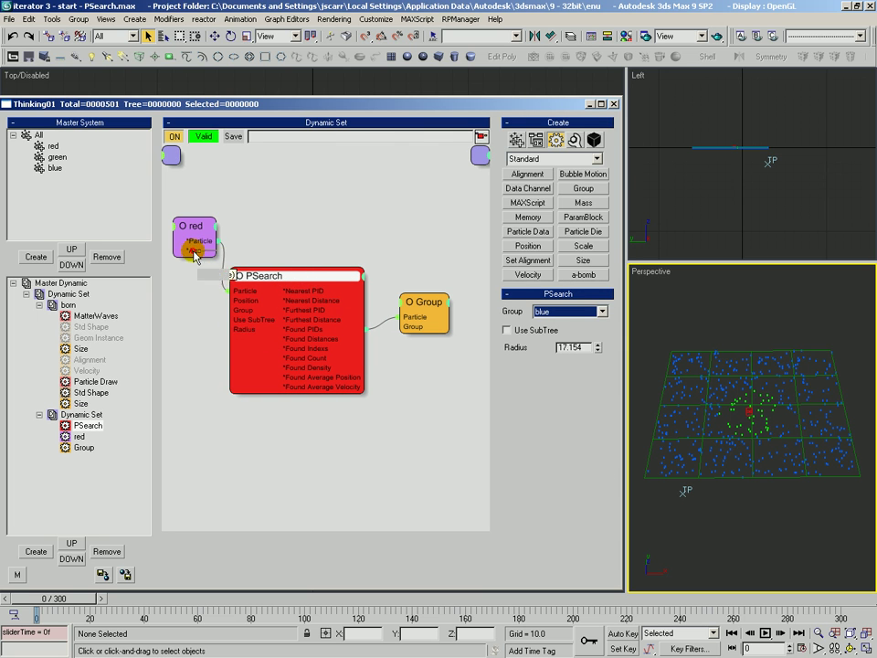
drag(194, 254, 242, 336)
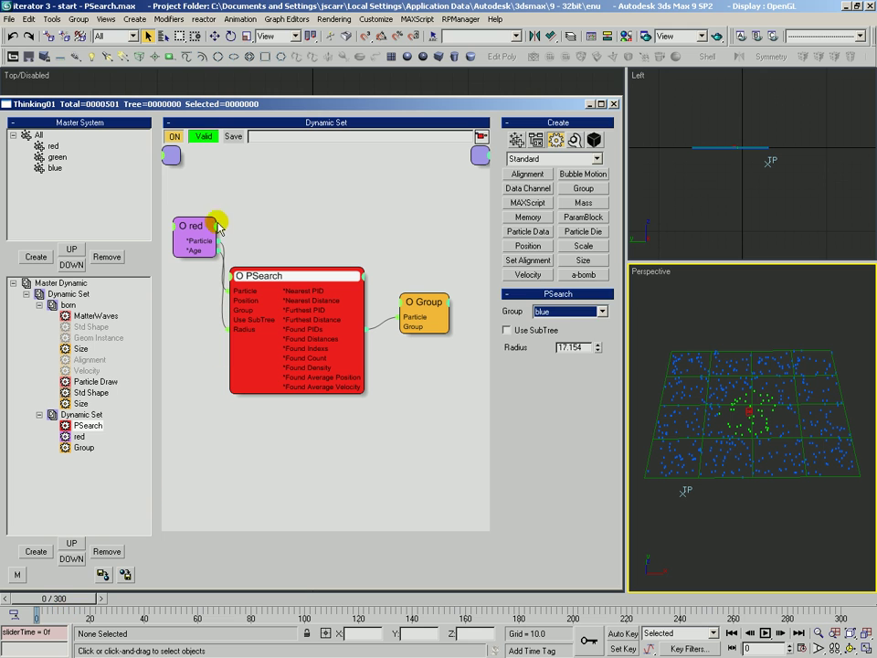
drag(194, 224, 243, 332)
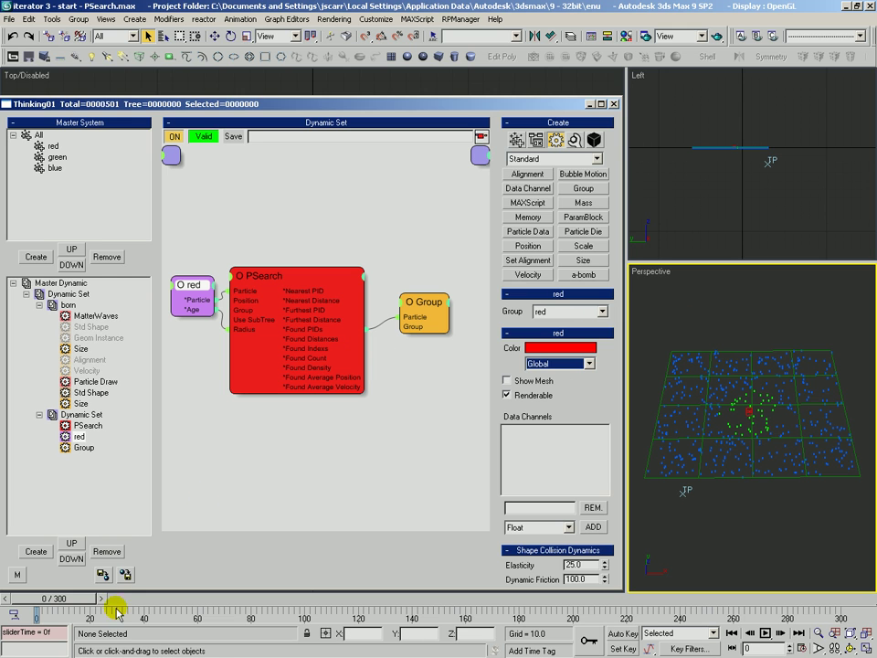
drag(84, 599, 69, 598)
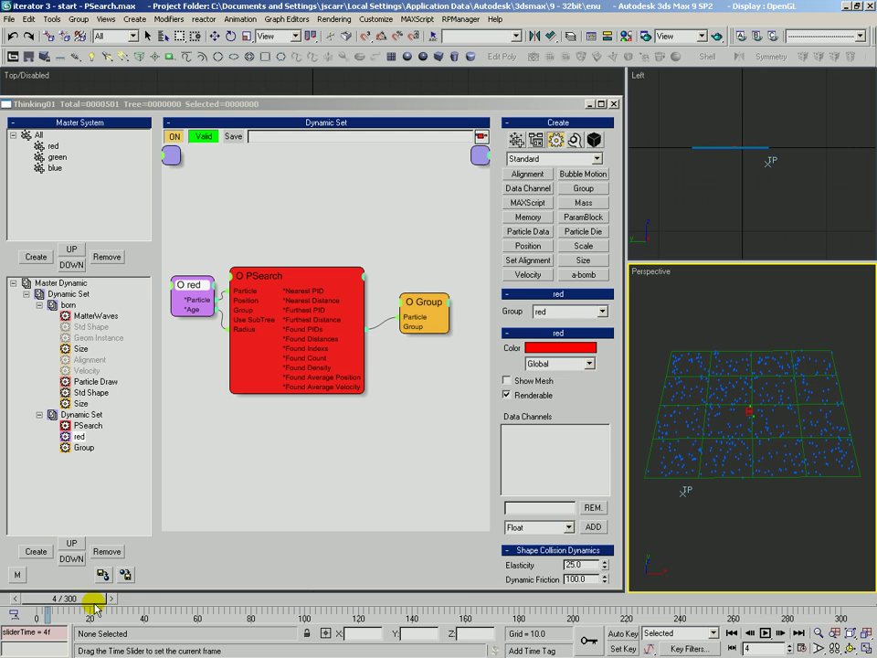
drag(100, 610, 36, 603)
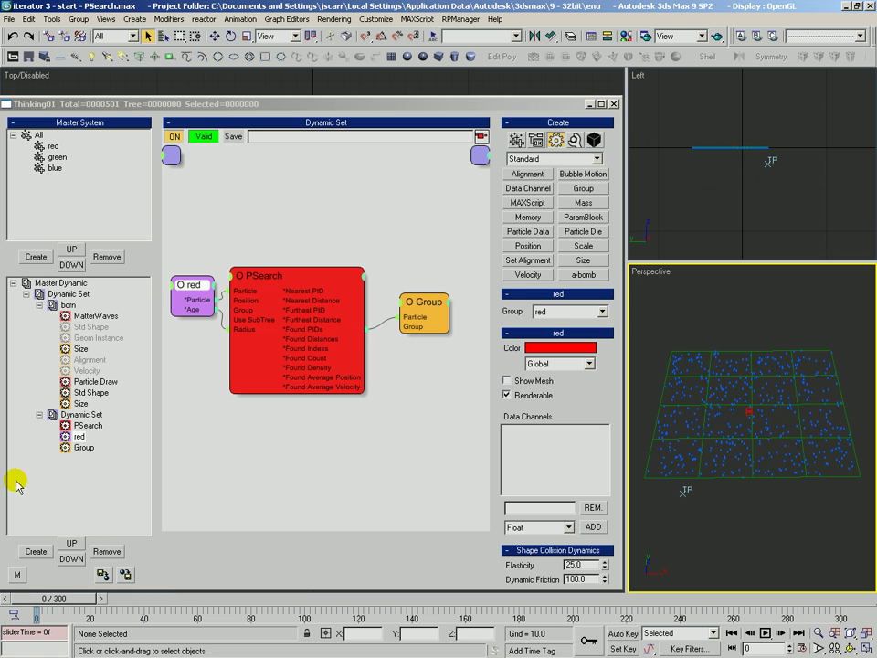
Step: Change the Particle Draw operator's Life Span, scrub the timeline to check it, and return to the nested dynamic set
click(92, 381)
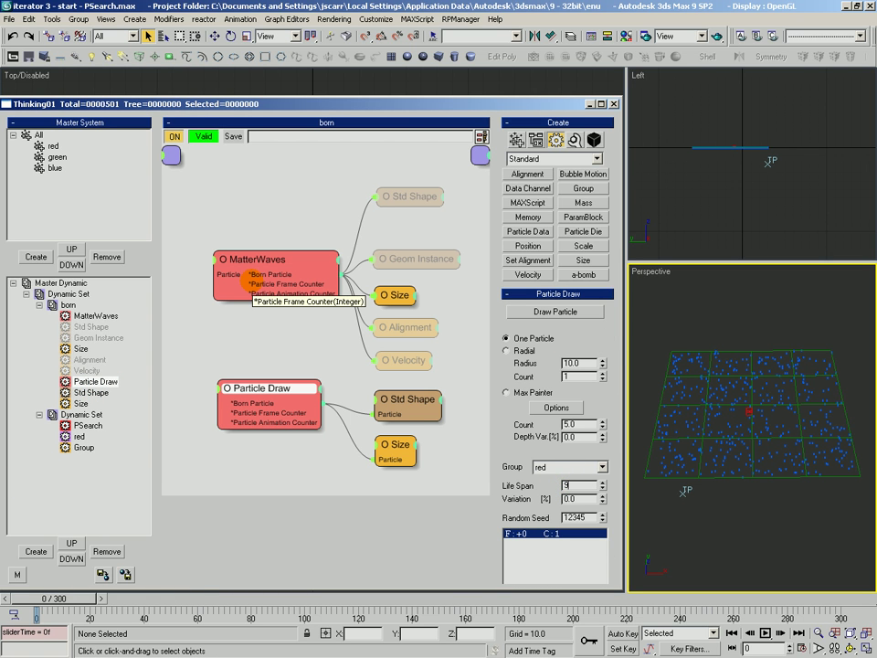
drag(64, 600, 37, 624)
click(40, 304)
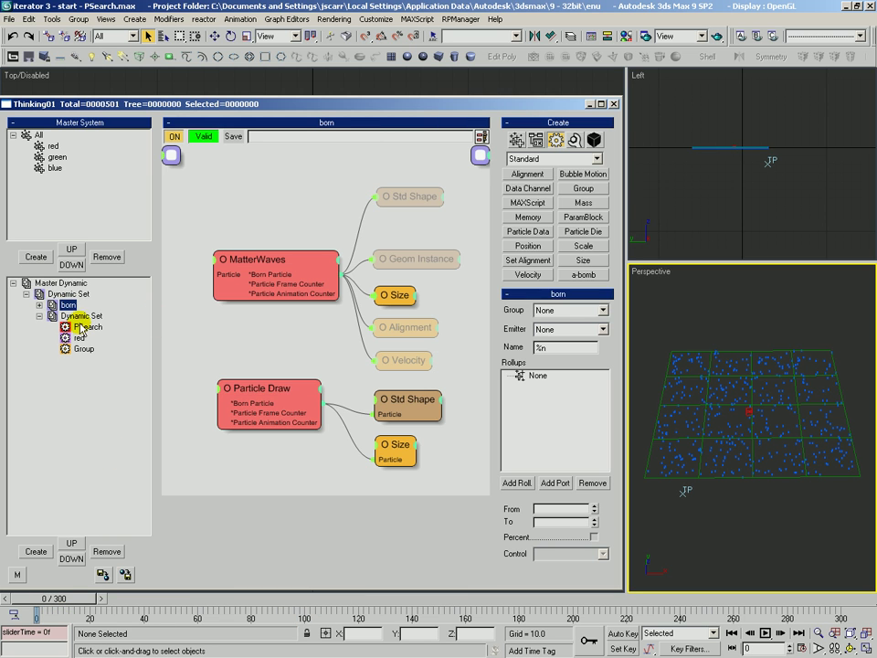
click(81, 316)
drag(195, 282, 282, 186)
key(ctrl+c)
key(ctrl+v)
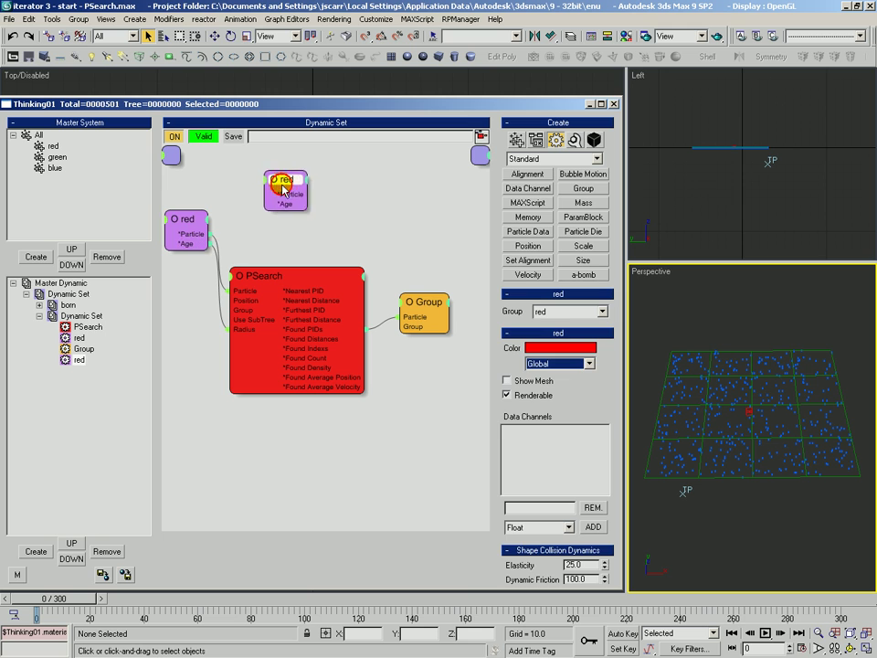
key(Delete)
Step: Disconnect the red operator's Age from PSearch's Radius and spread out the red, PSearch and Group operators to make room
double_click(188, 244)
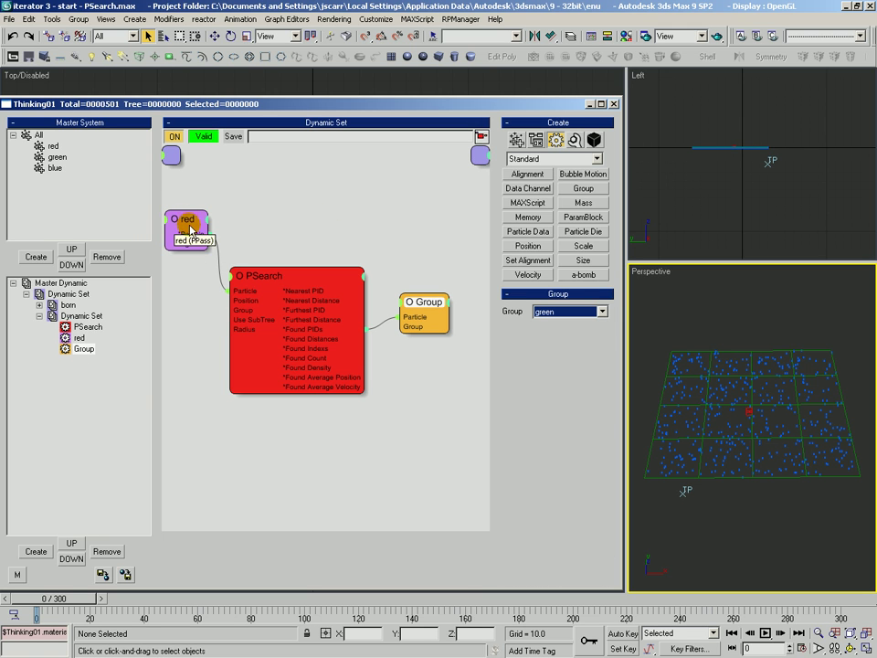
drag(184, 220, 197, 193)
drag(262, 275, 243, 254)
drag(426, 311, 424, 213)
right_click(422, 208)
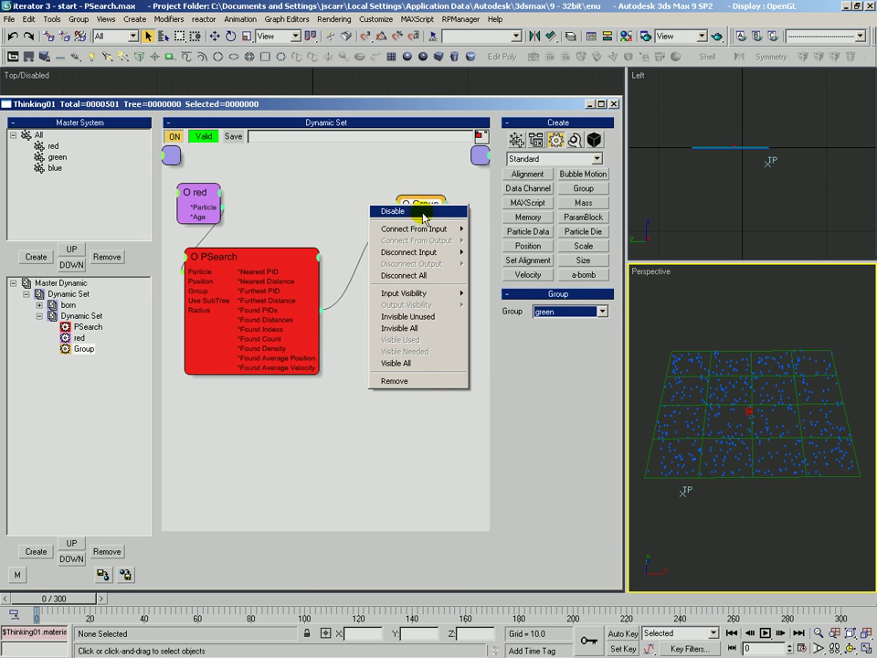
click(373, 171)
drag(271, 261, 271, 270)
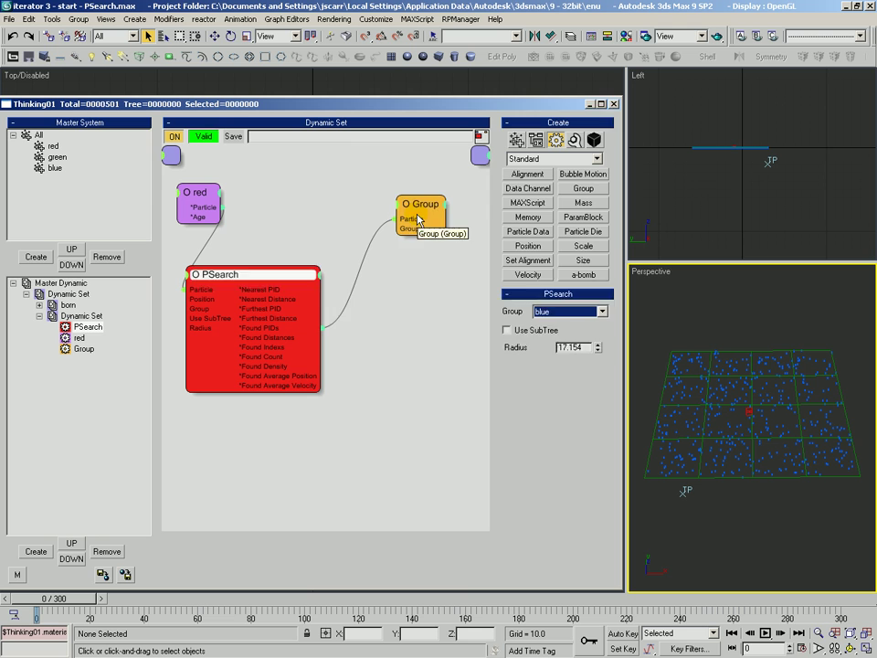
drag(425, 209, 441, 196)
drag(278, 270, 272, 277)
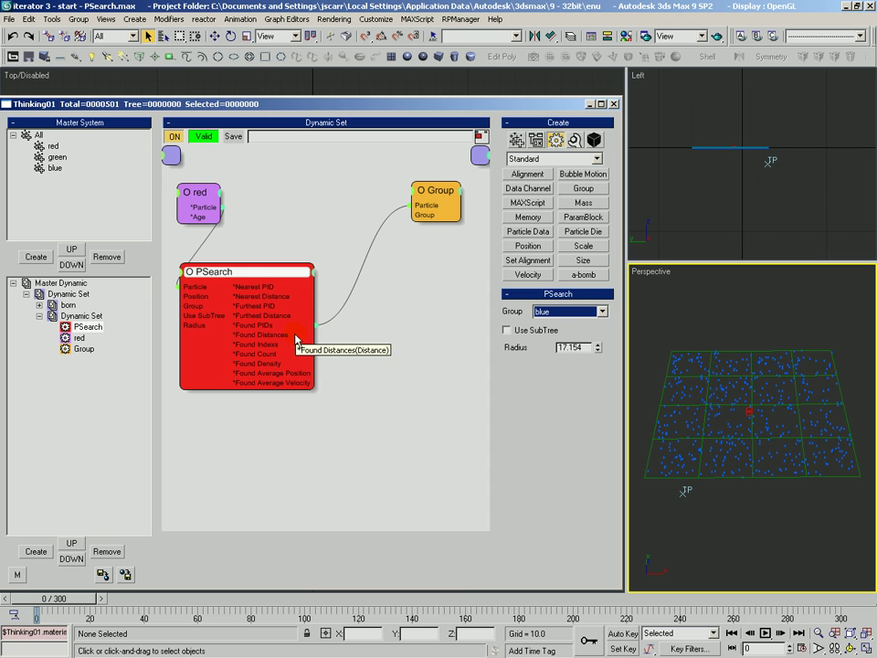
drag(427, 190, 425, 182)
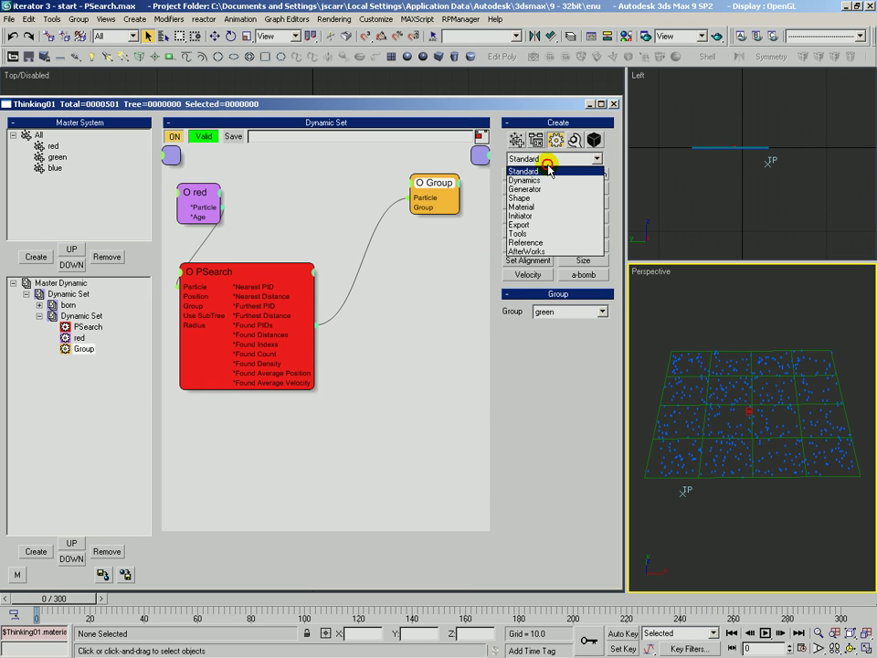
Step: Add a Size operator, connecting its Particle input to red's Particle output and its Size input to PSearch's Found Count
click(549, 170)
click(584, 261)
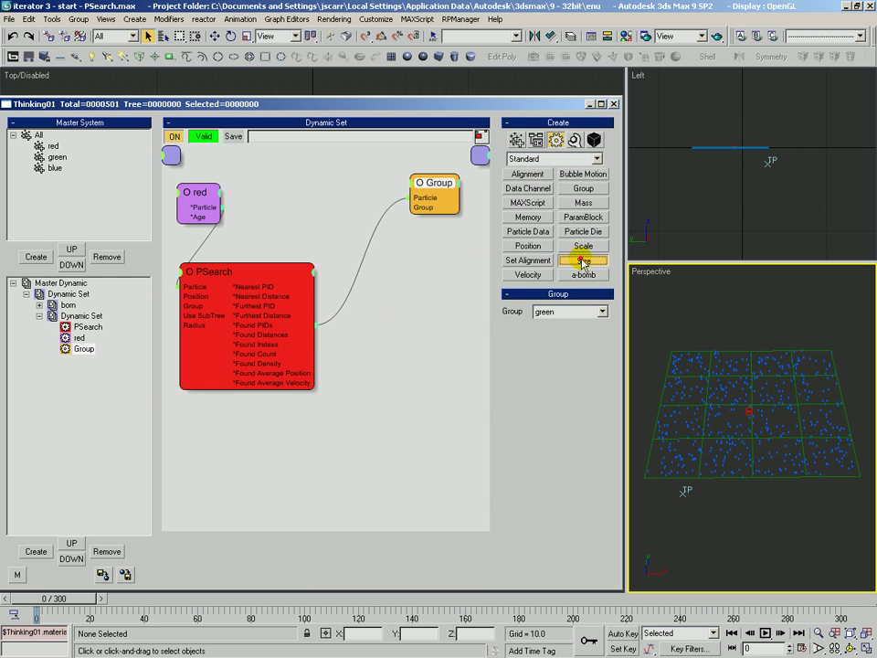
click(374, 277)
drag(400, 286, 221, 209)
drag(438, 253, 443, 253)
click(348, 332)
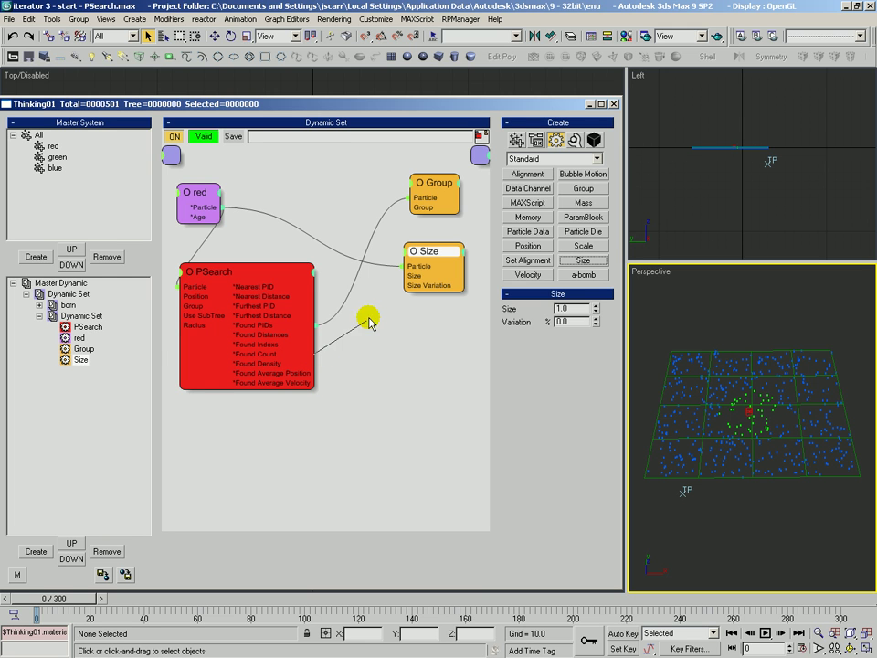
drag(369, 319, 409, 280)
click(435, 259)
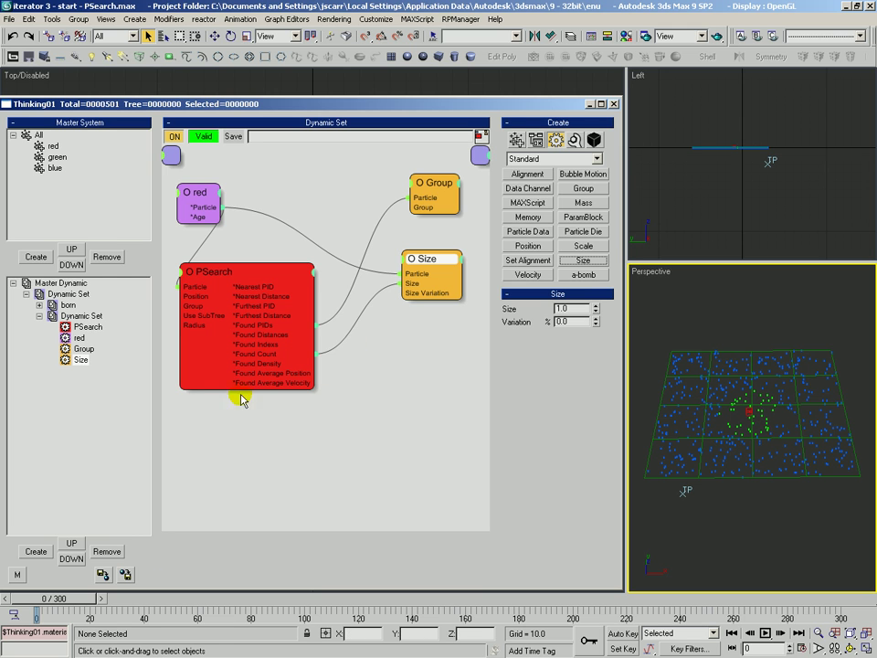
Step: Refresh frame 0 and inspect the red particle's size from a lower angle in the Perspective viewport
click(70, 602)
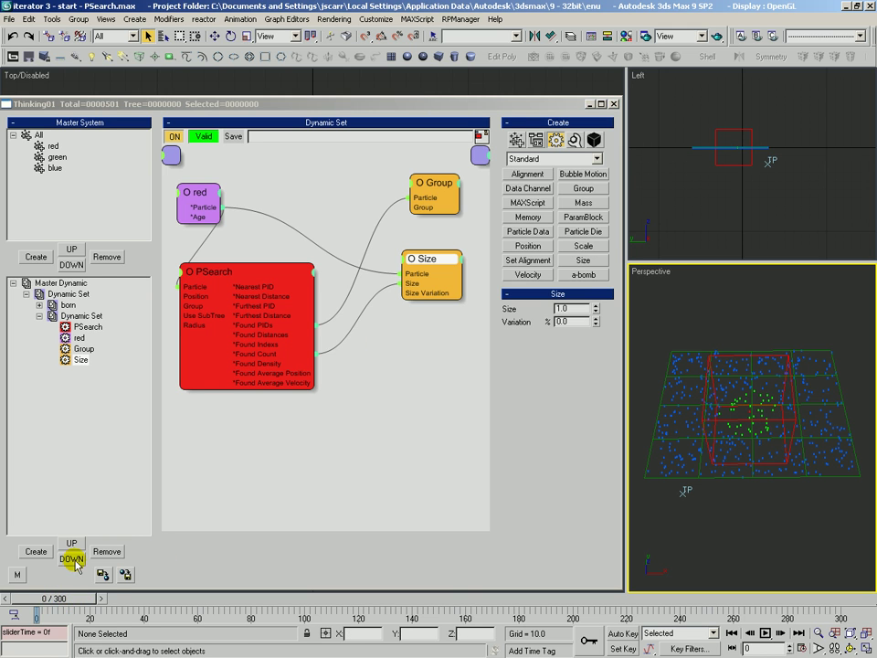
click(711, 415)
key(ctrl+r)
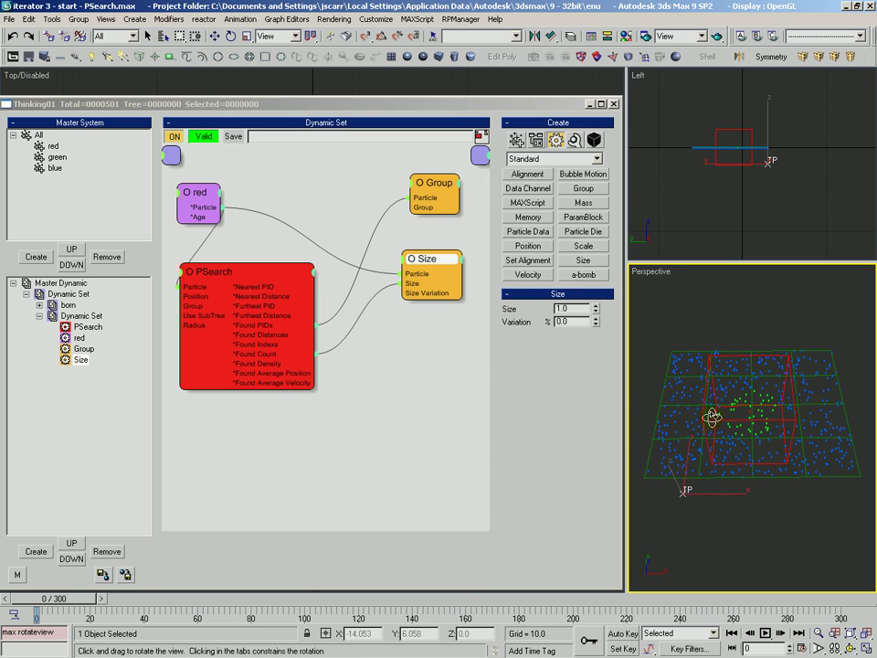
drag(711, 415, 733, 406)
key(alt+z)
middle_drag(736, 386, 747, 408)
alt+middle_drag(747, 407, 729, 387)
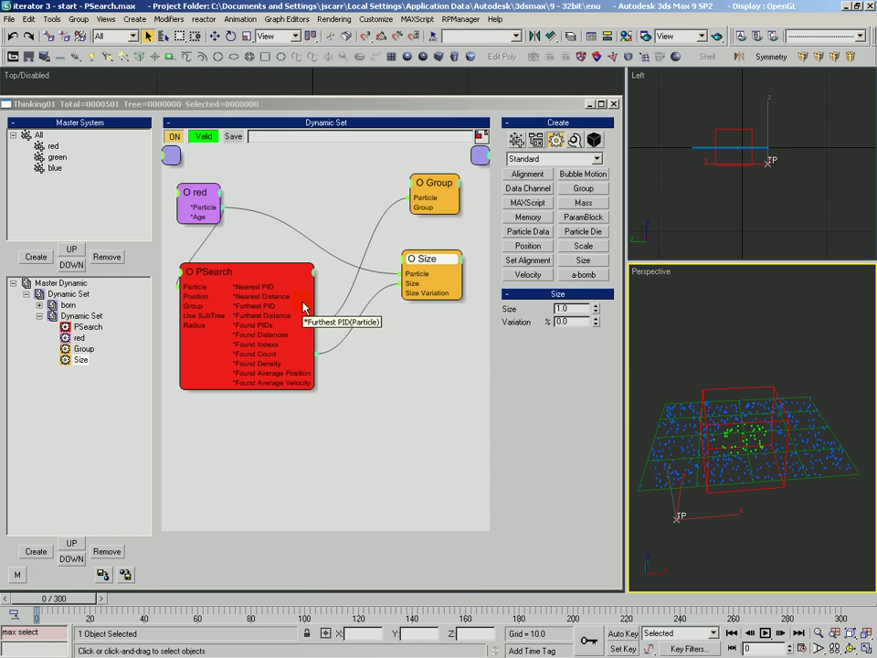
Step: Write PSearch's Found Count to the debug log, open the log, and step to frame 1 and back to 0 to record it
right_click(265, 353)
click(293, 426)
right_click(726, 322)
click(726, 319)
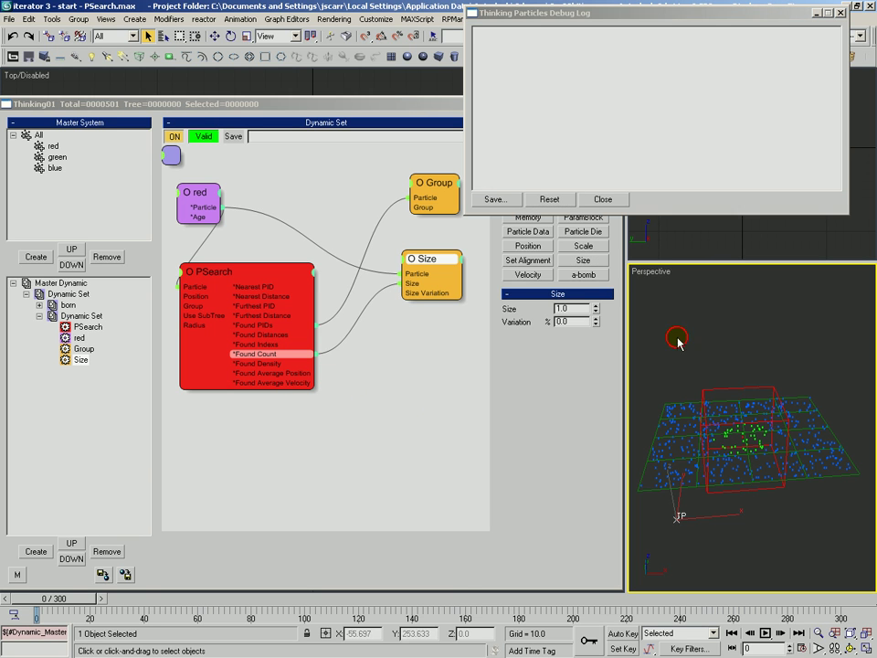
click(101, 598)
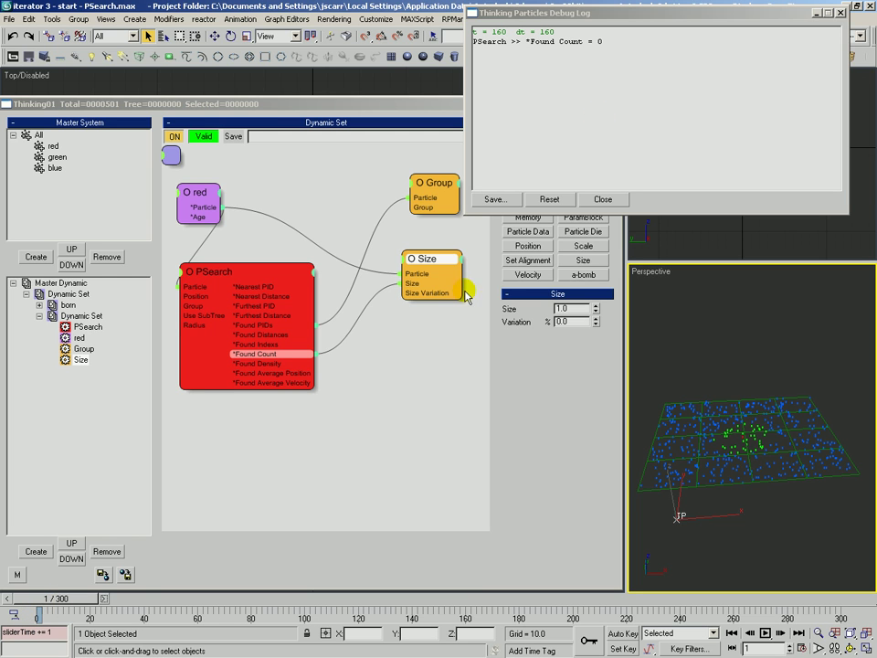
drag(82, 605, 53, 599)
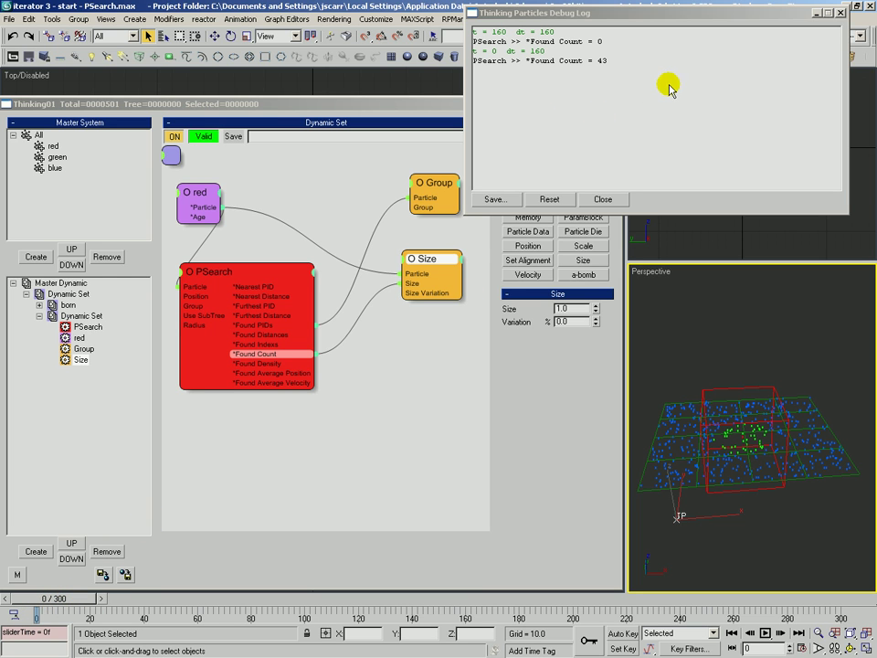
right_click(754, 386)
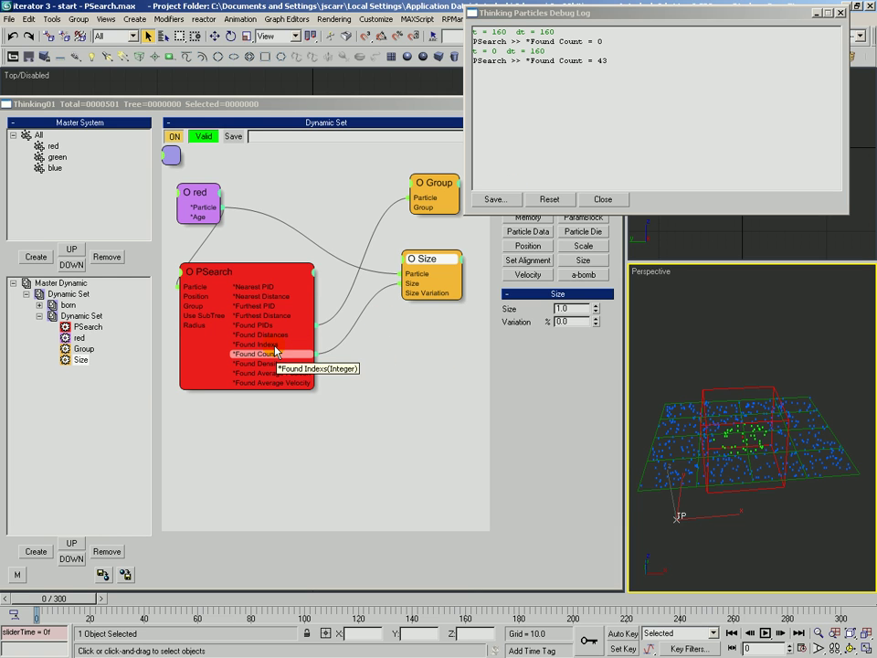
Step: Replace Found Count with PSearch's Found Indexs as both the Size operator's Size source and the output written to the debug log
drag(406, 284, 306, 352)
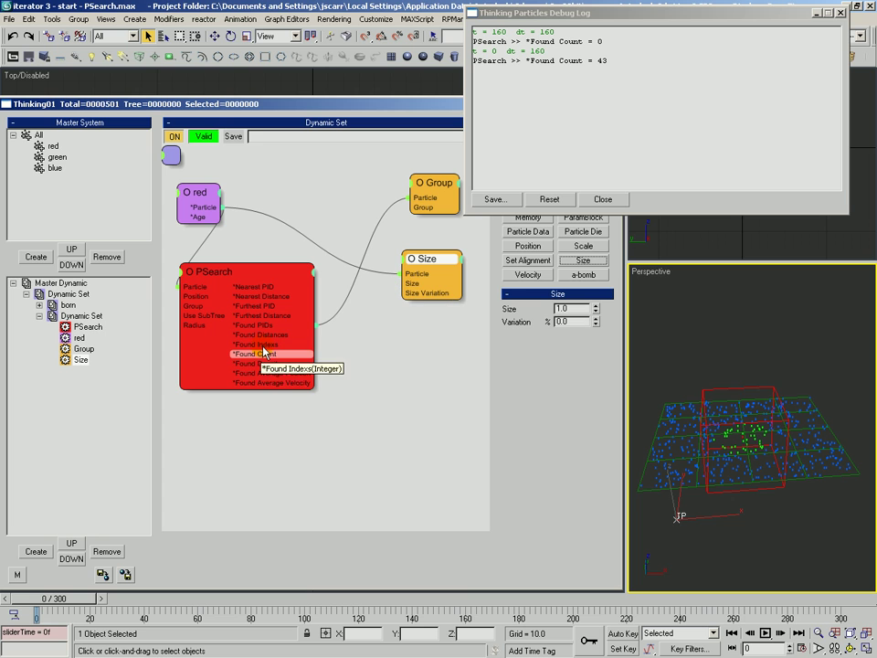
right_click(258, 353)
click(263, 371)
right_click(264, 357)
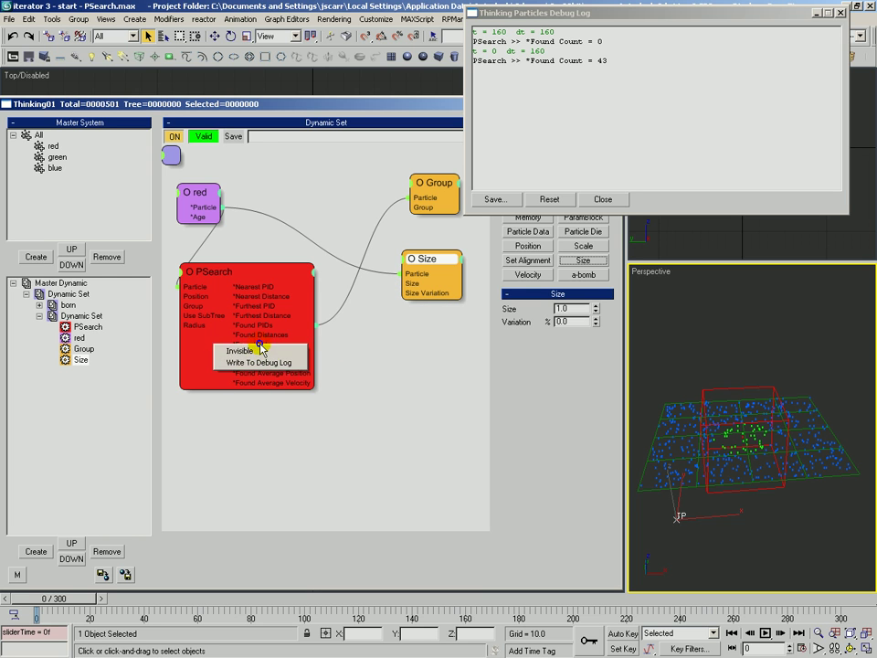
click(256, 361)
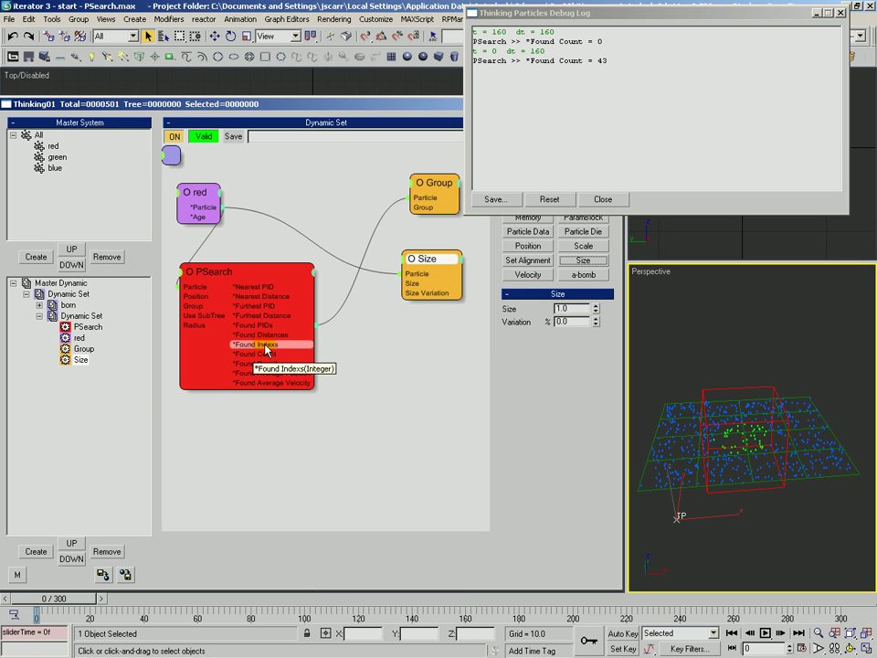
drag(265, 344, 441, 264)
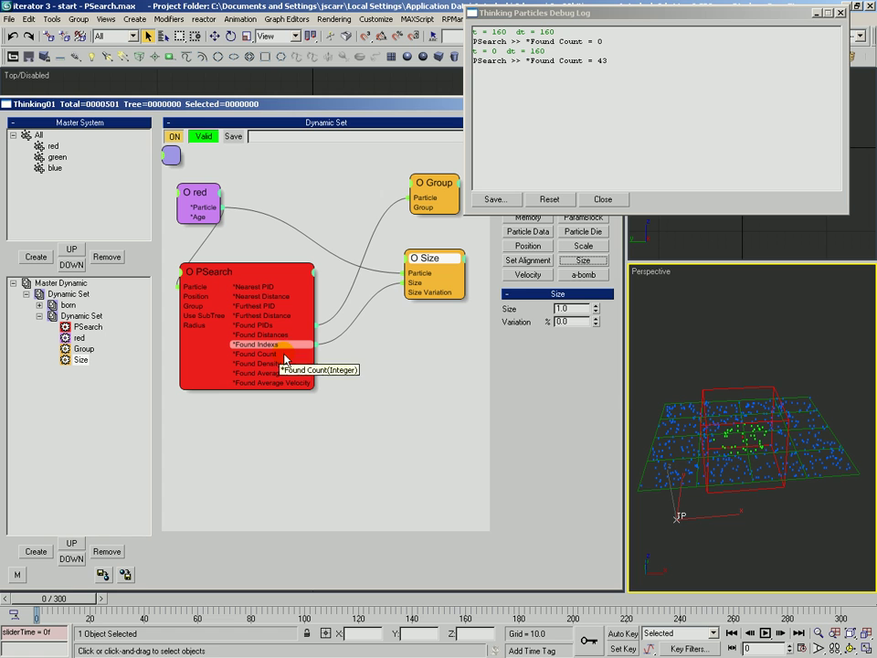
Step: Scrub the timeline back to frame 0 and review the Found Indexs entries in the debug log
drag(72, 598, 69, 599)
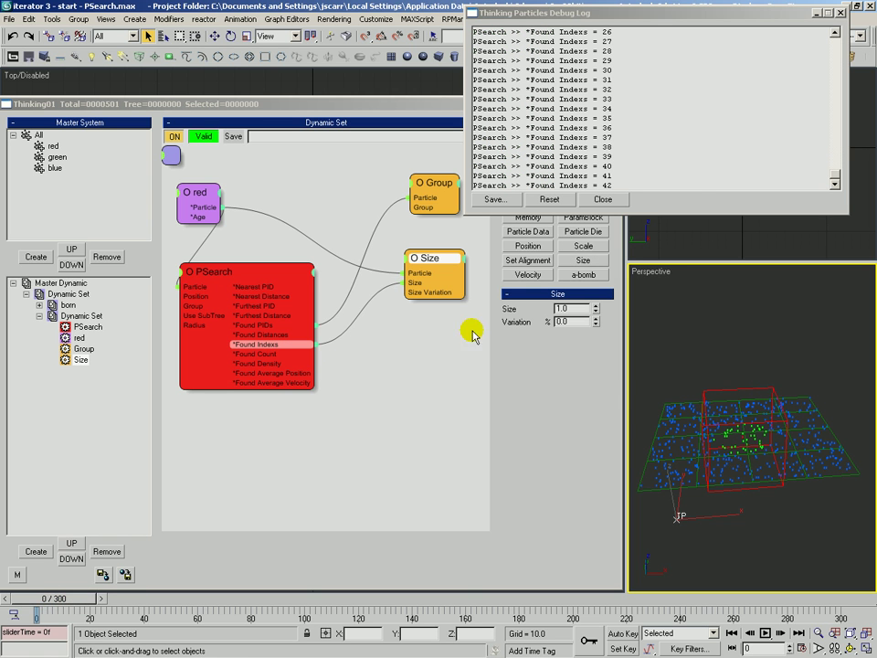
drag(834, 176, 834, 134)
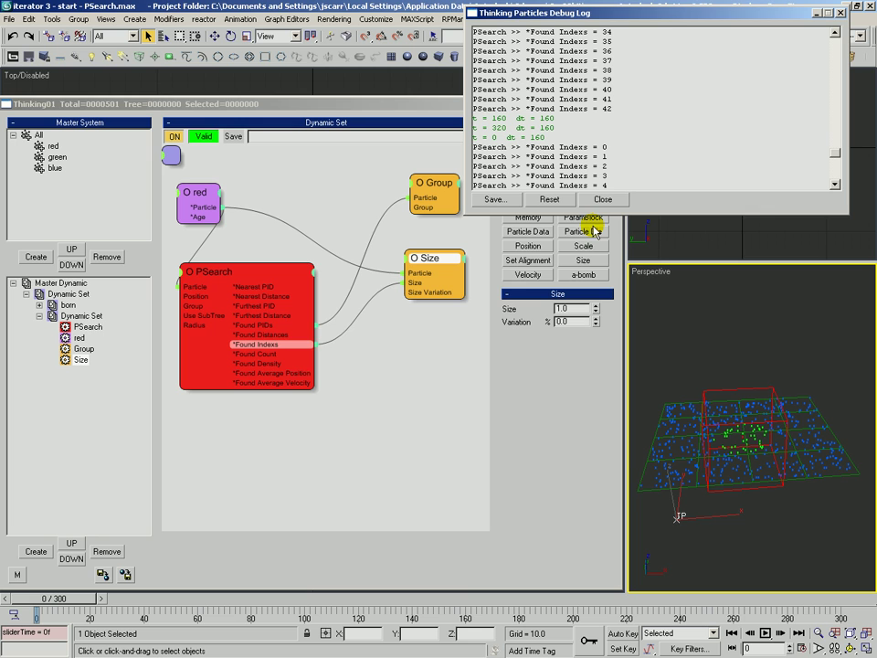
Step: Stop writing PSearch's Found Indexs to the debug log and unlink it from the Size operator
right_click(284, 345)
click(275, 362)
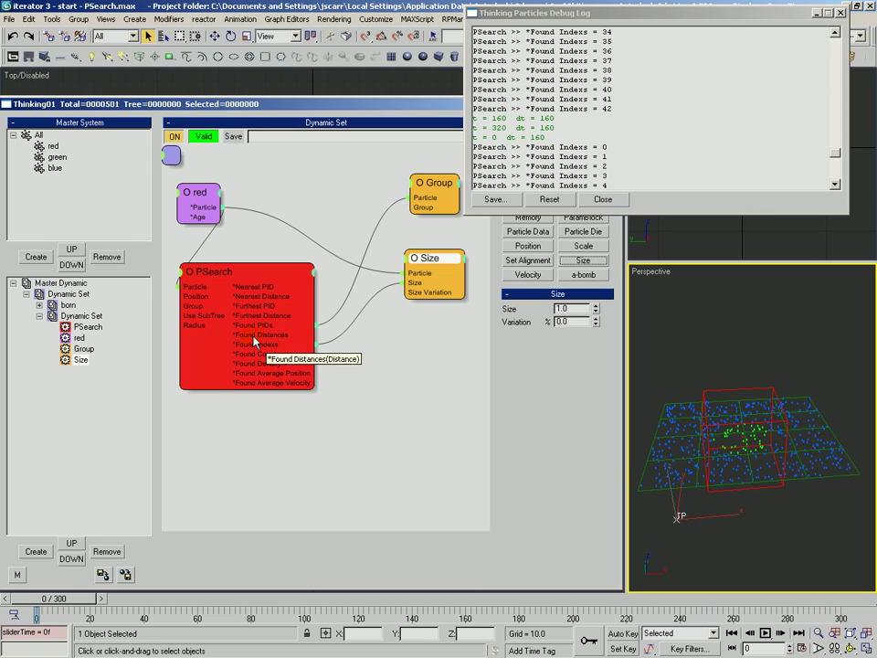
double_click(285, 345)
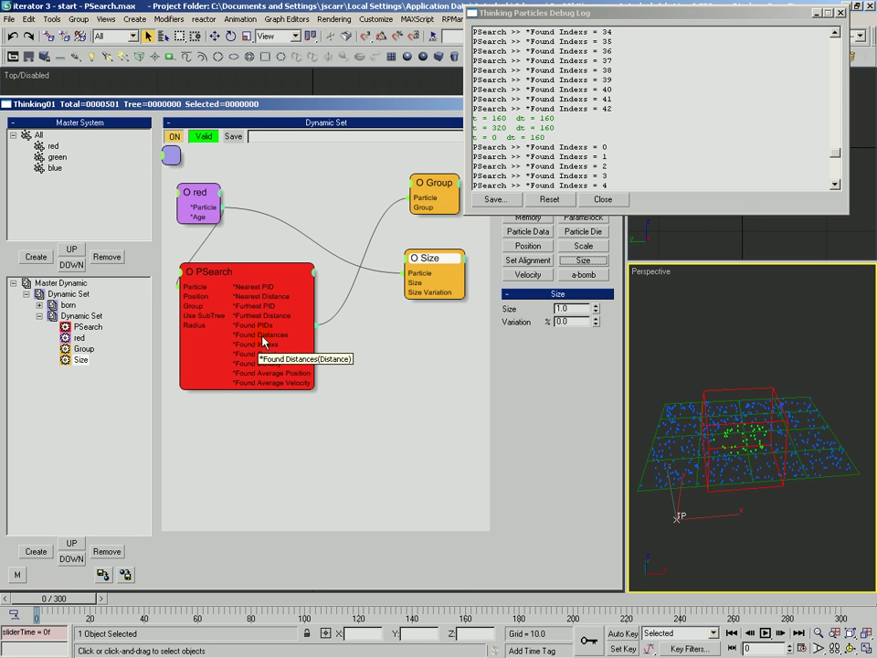
Step: Unlink PSearch's Found PIDs from the Group operator and delete Group from the dynamic set
click(262, 327)
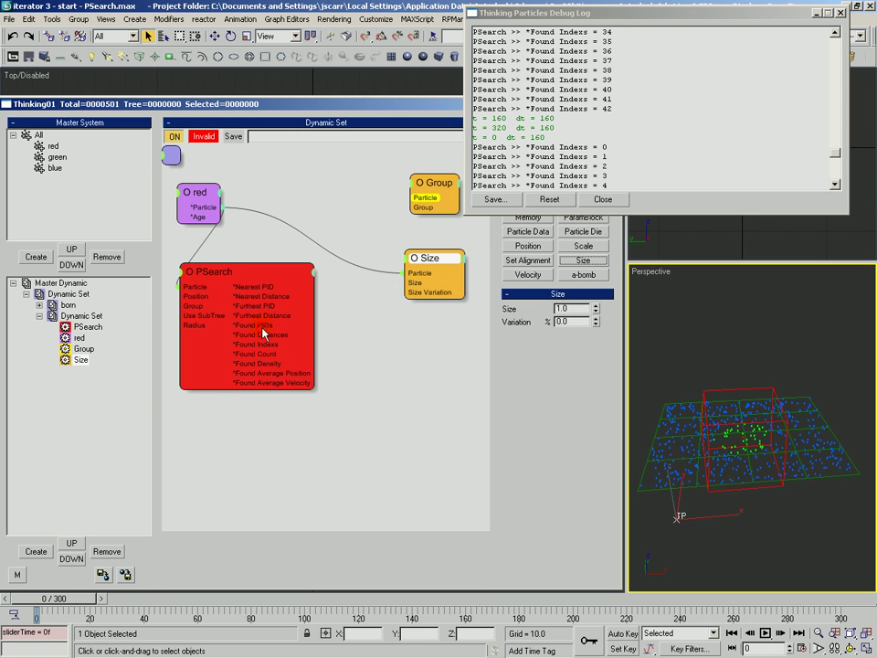
click(423, 189)
key(Delete)
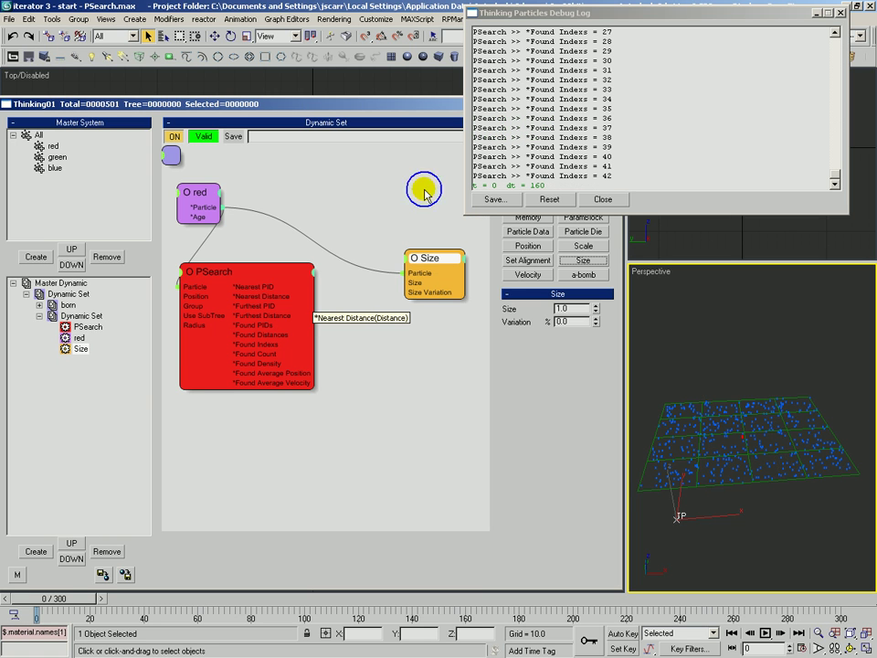
Step: Connect PSearch's Found Density to the Size operator's Size input and refresh frame 0
drag(413, 268, 410, 258)
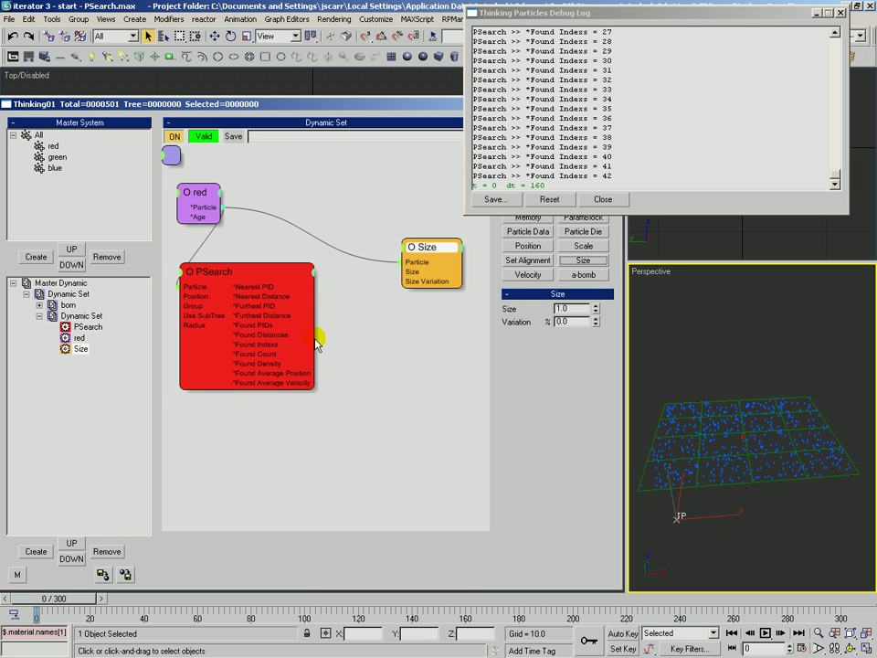
drag(262, 363, 413, 273)
drag(441, 249, 436, 253)
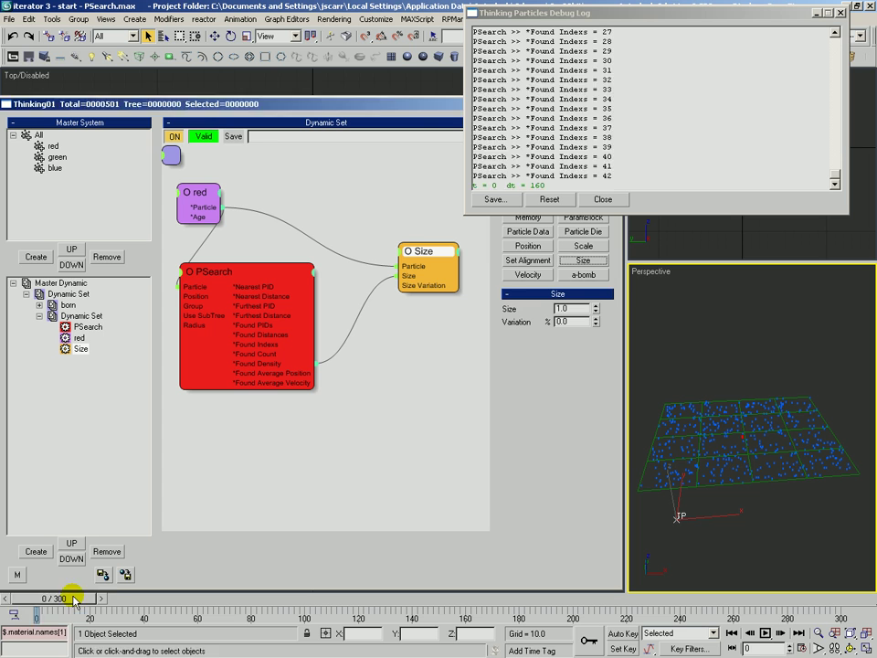
drag(72, 599, 73, 600)
Step: Write PSearch's Found Density to the debug log and scrub the timeline back to frame 0 to record it
right_click(234, 363)
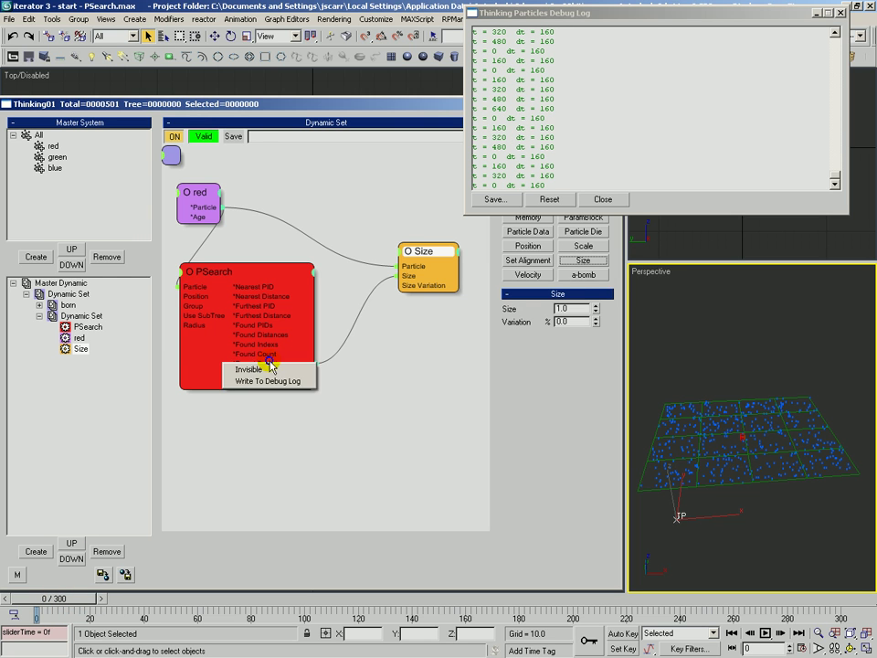
click(276, 383)
drag(67, 600, 45, 601)
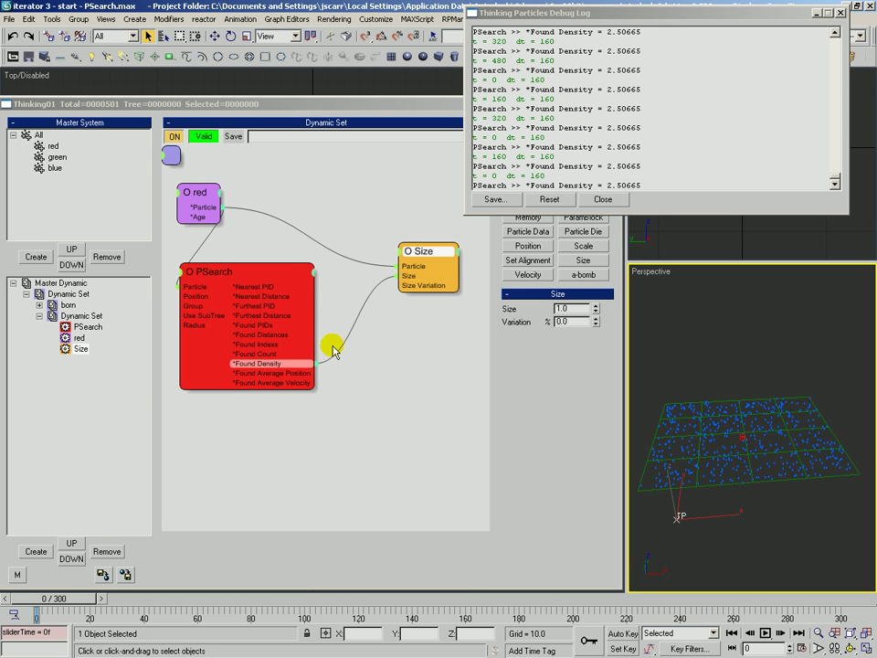
Step: Compare PSearch's Radius setting with the Found Density entries in the debug log
click(284, 276)
double_click(572, 348)
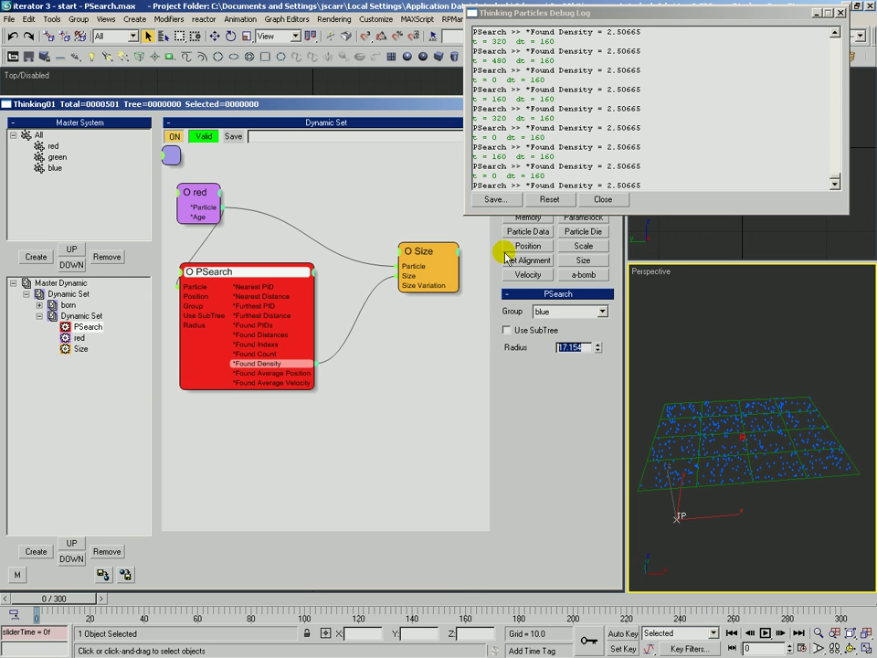
click(608, 170)
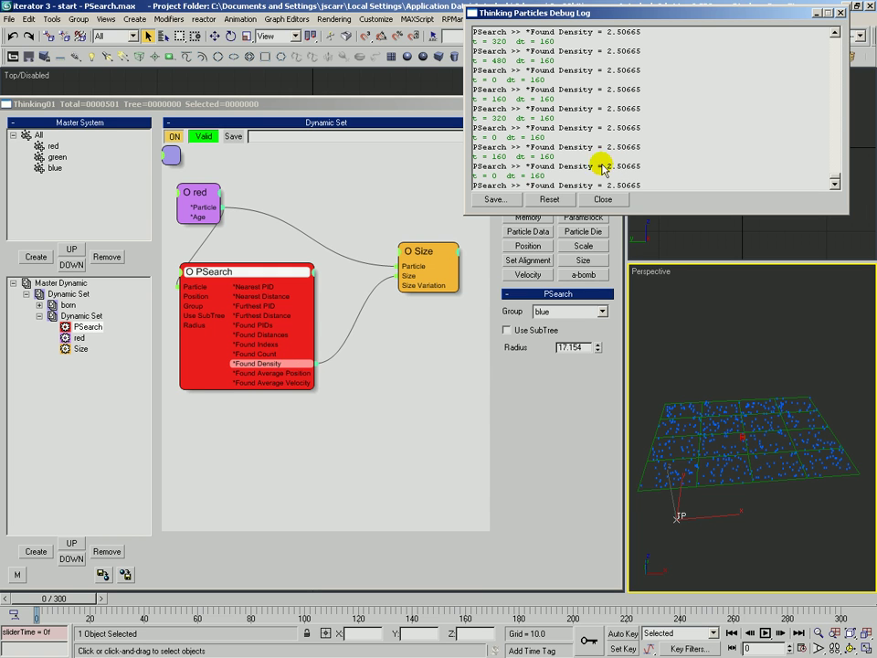
click(263, 300)
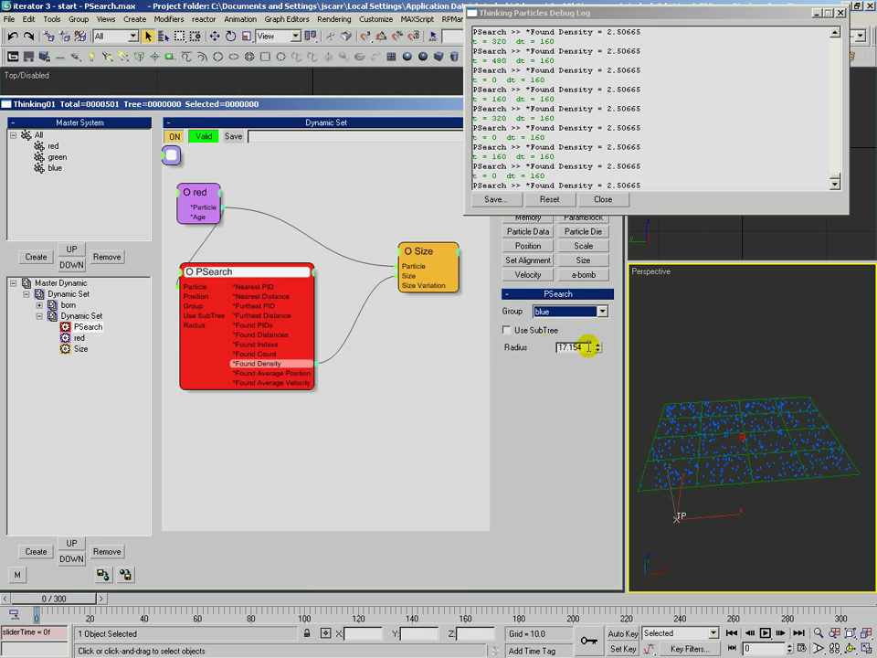
click(587, 347)
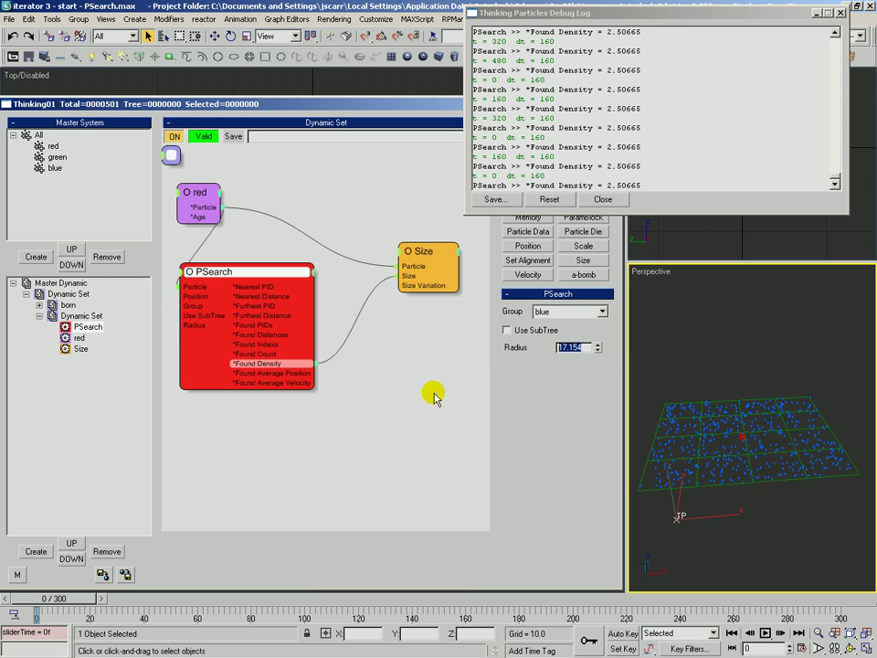
Step: Write Found Count to the debug log as well, linking it to Size Variation and stepping to frame 1 and back to 0
right_click(271, 359)
click(290, 374)
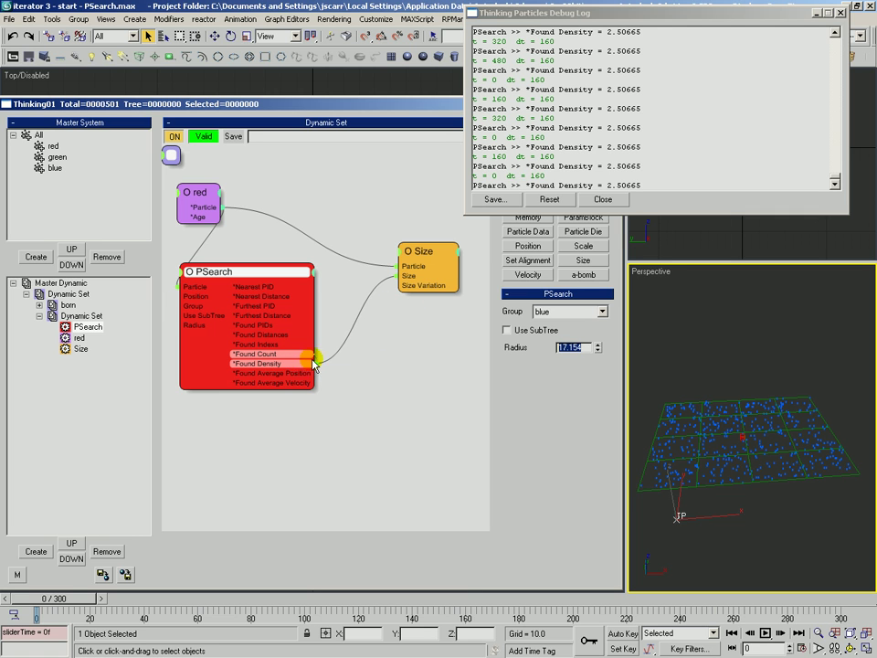
drag(309, 362, 399, 291)
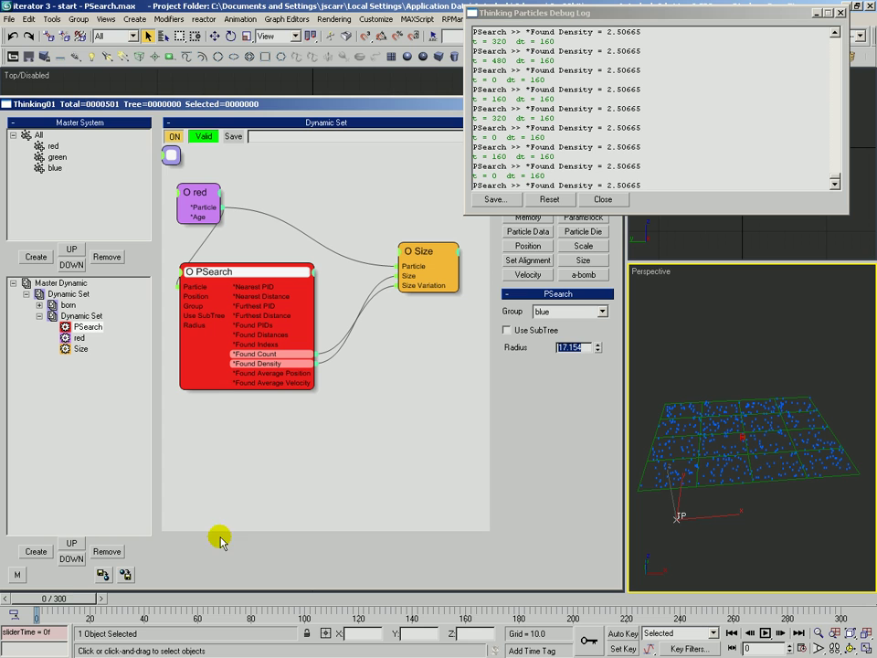
click(102, 600)
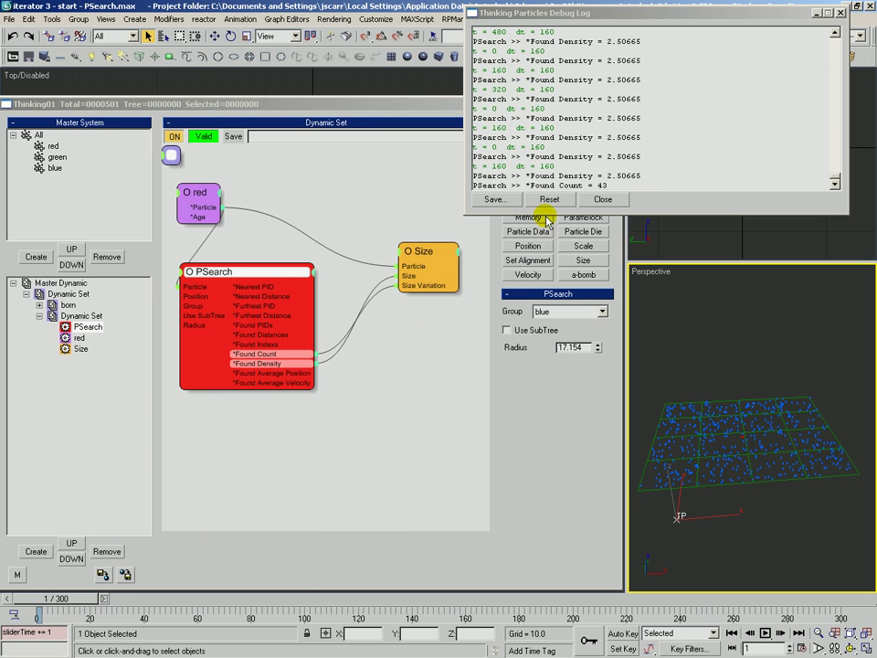
drag(77, 600, 64, 600)
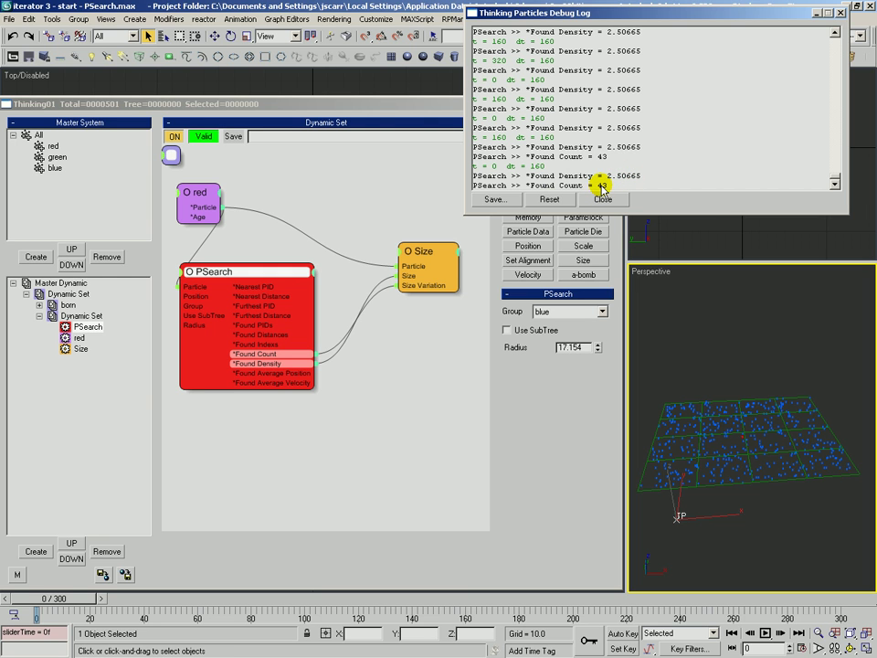
Step: Check the density in Calculator by dividing the found count of 43 by the 17.154 radius, and close Calculator
double_click(571, 347)
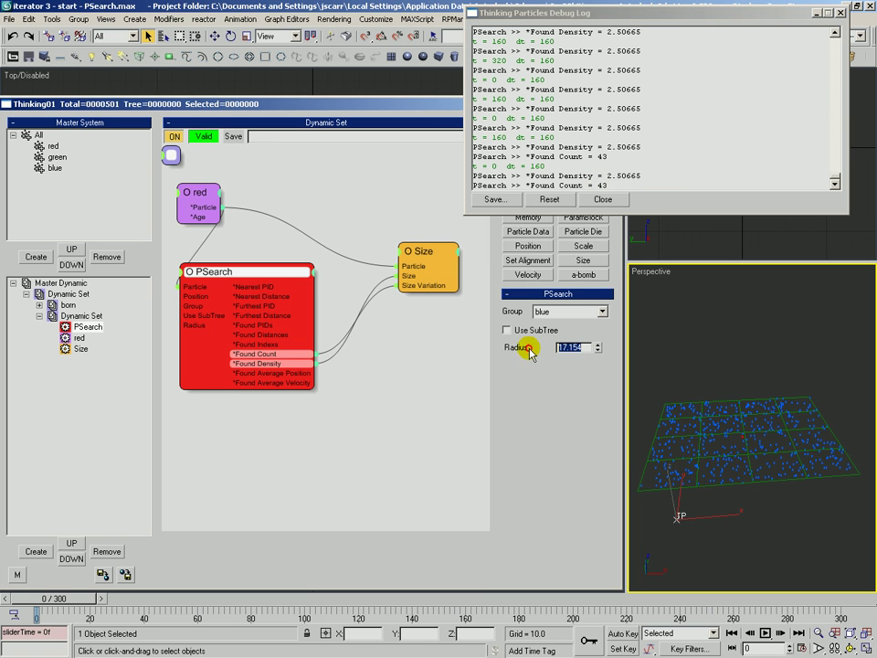
key(super)
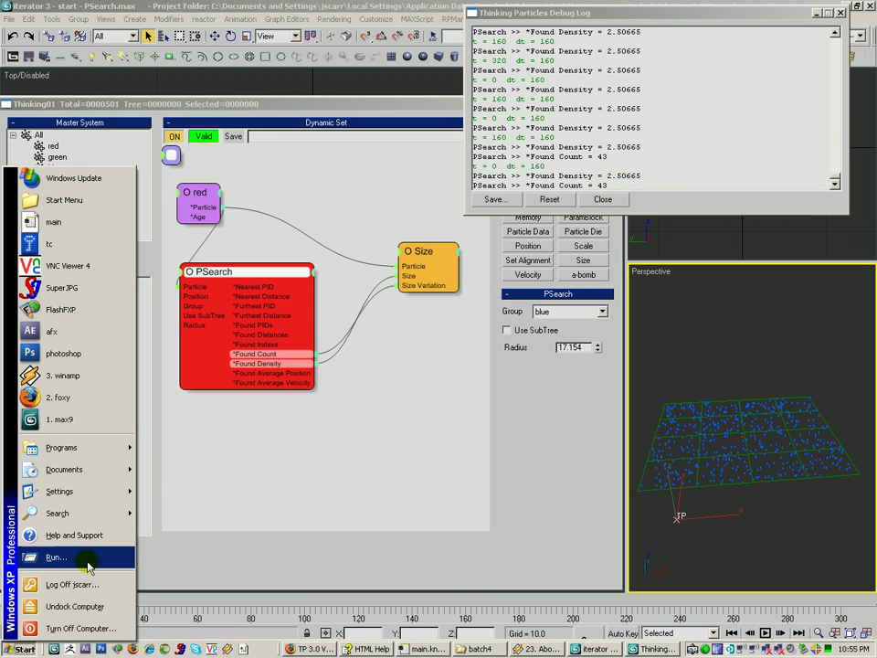
click(55, 554)
key(Return)
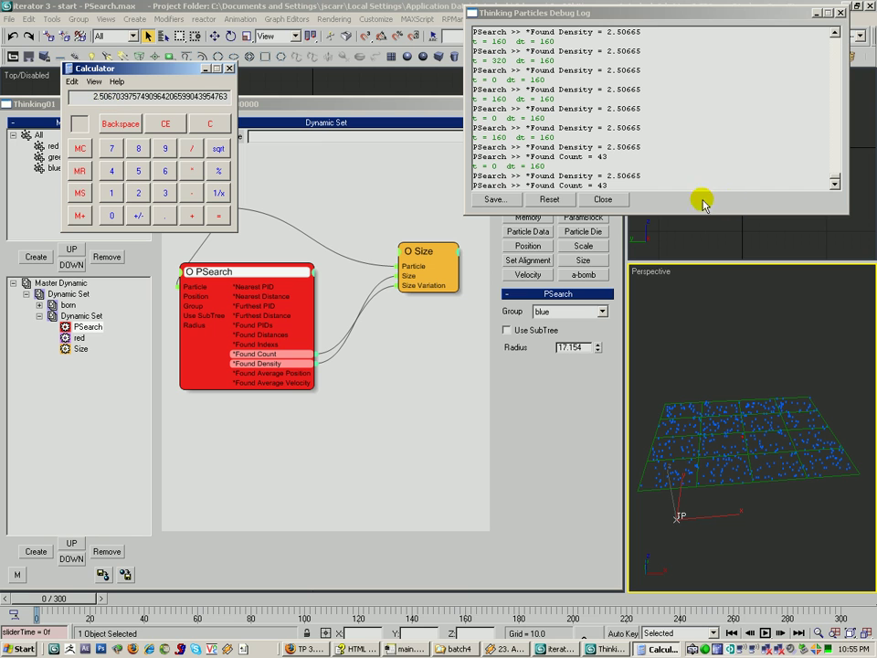
click(210, 123)
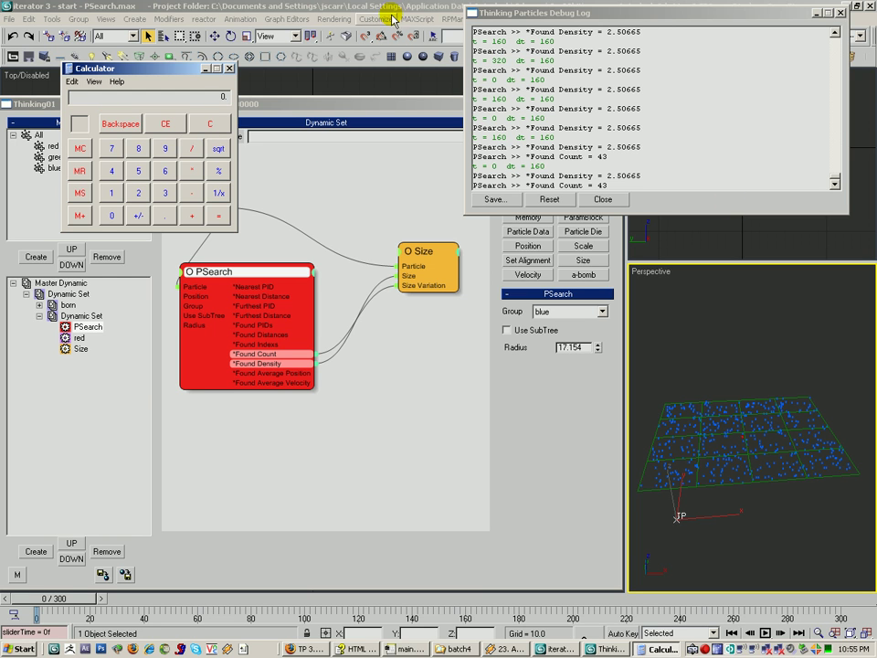
click(229, 67)
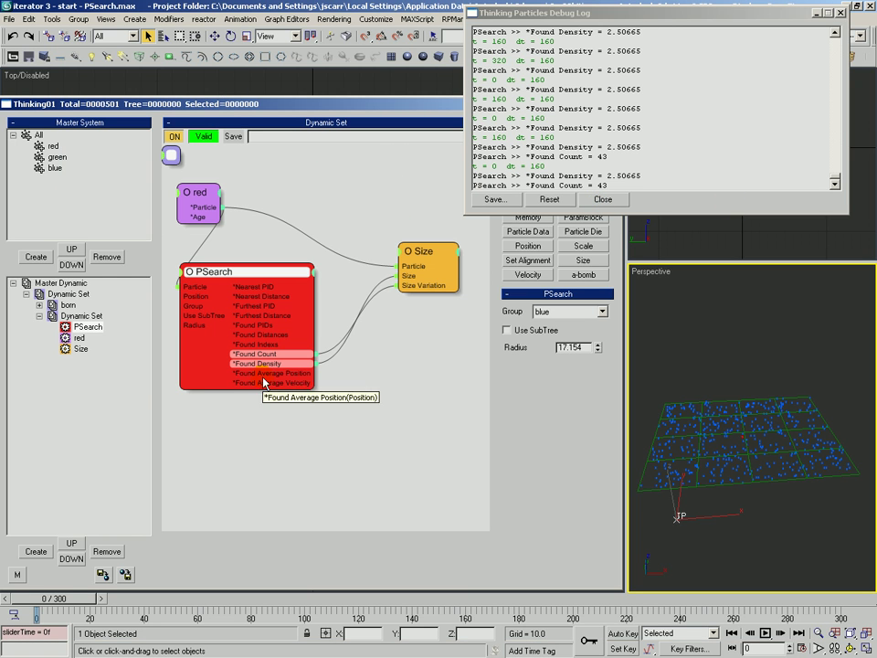
Step: Unlink Found Count and Found Density from the Size operator and close the debug log
double_click(277, 355)
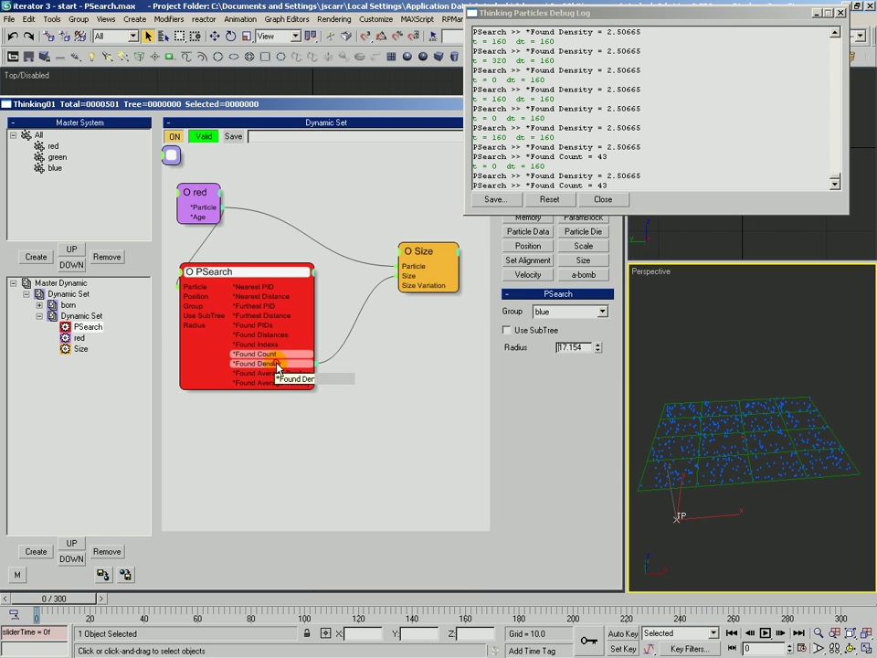
double_click(276, 364)
click(436, 263)
click(603, 199)
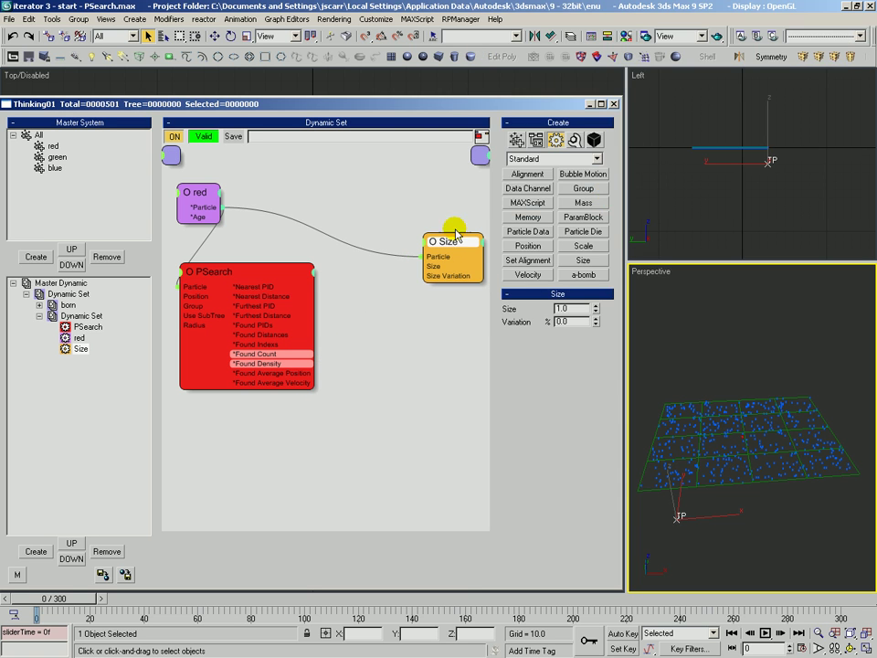
Step: Delete the Size operator and toggle Thinking Particles' debug mode
key(Delete)
click(592, 208)
right_click(699, 283)
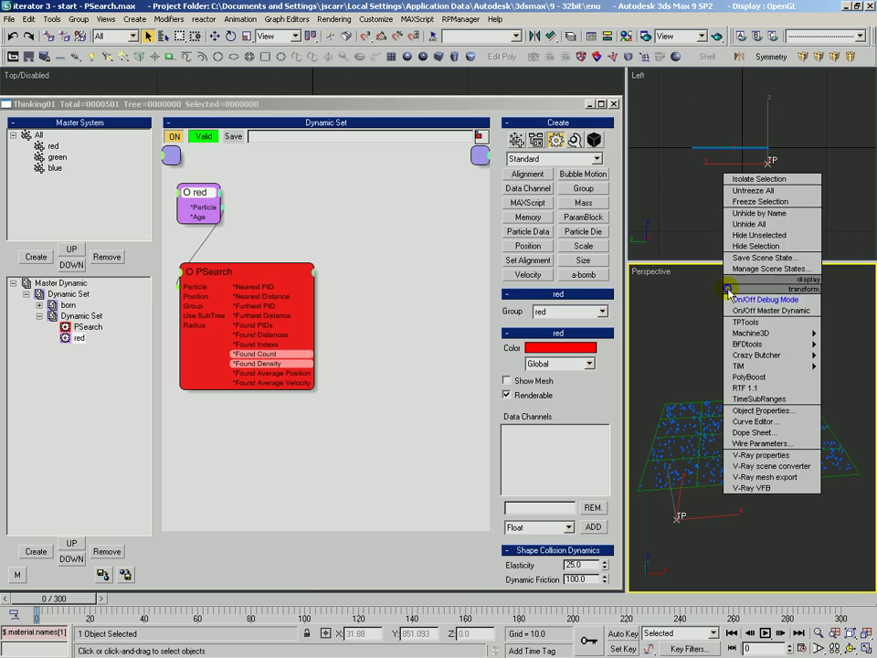
click(751, 304)
Step: Add a Position Born generator to the dynamic set beside PSearch
click(548, 159)
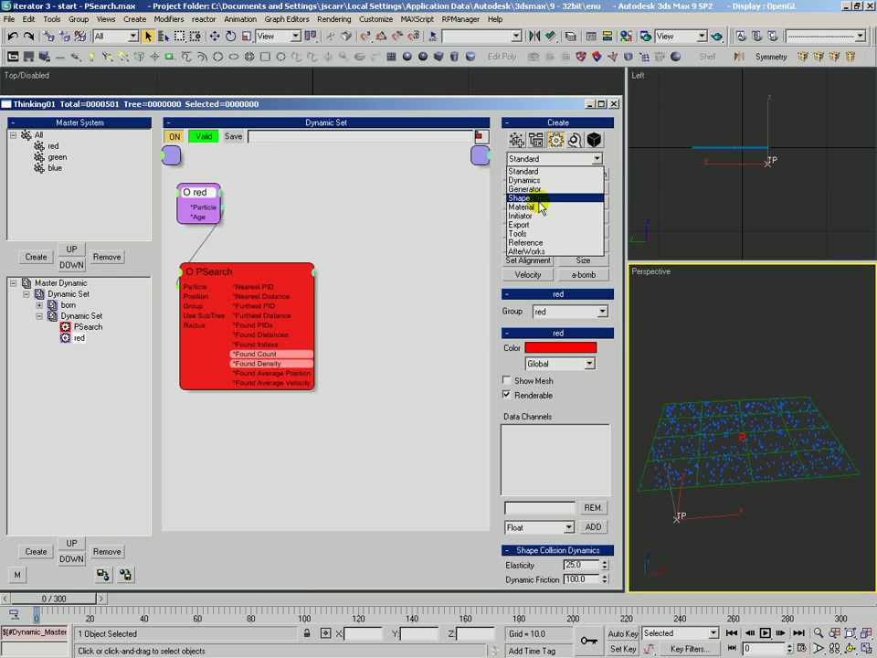
click(533, 174)
click(539, 159)
click(528, 189)
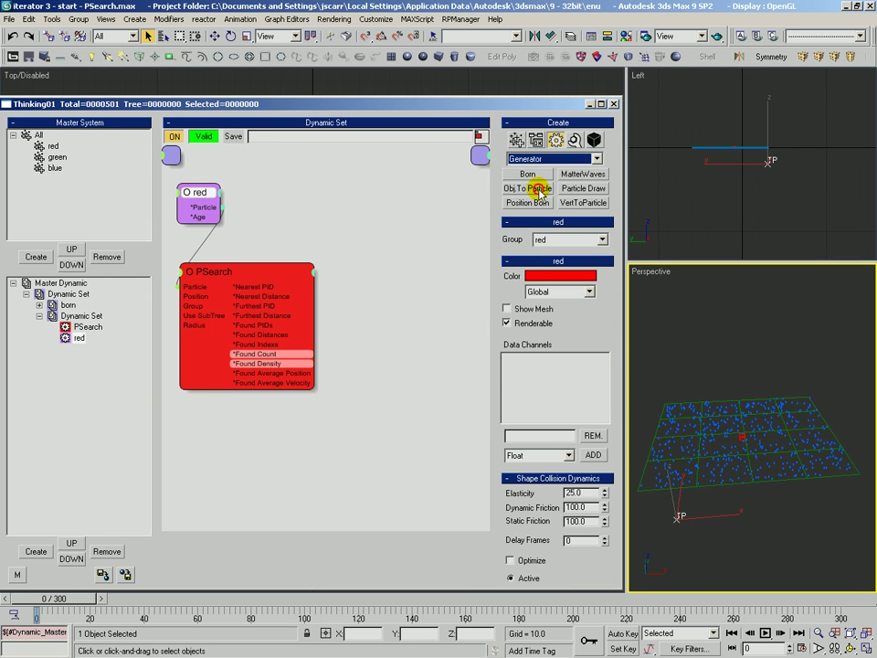
drag(527, 202, 391, 294)
Step: Turn off debug log writing for PSearch's Found Count and Found Density outputs
right_click(238, 354)
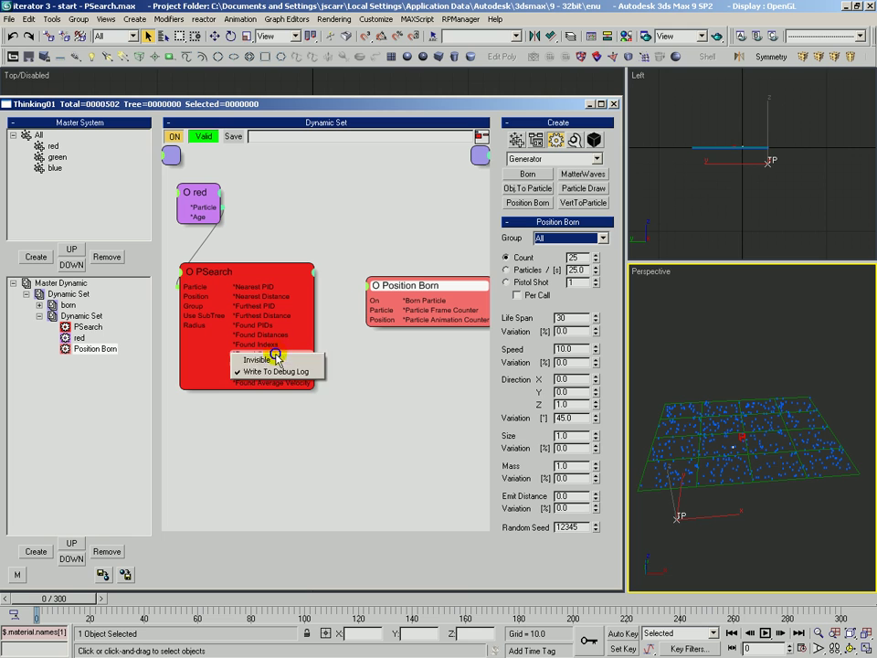
right_click(335, 364)
click(325, 407)
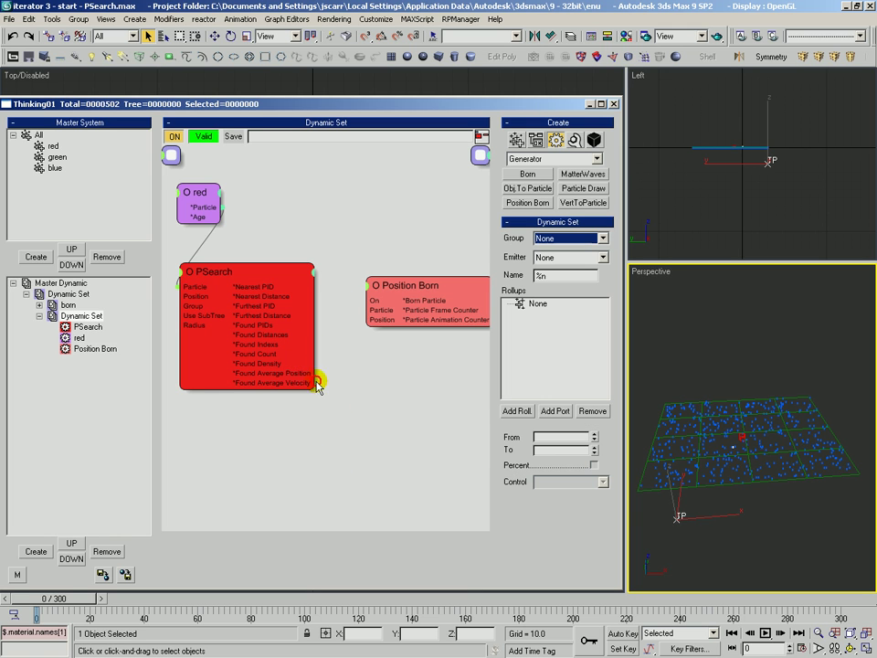
Step: Connect PSearch's Found Average Position to Position Born's Position input and place the node next to PSearch
drag(313, 372, 287, 373)
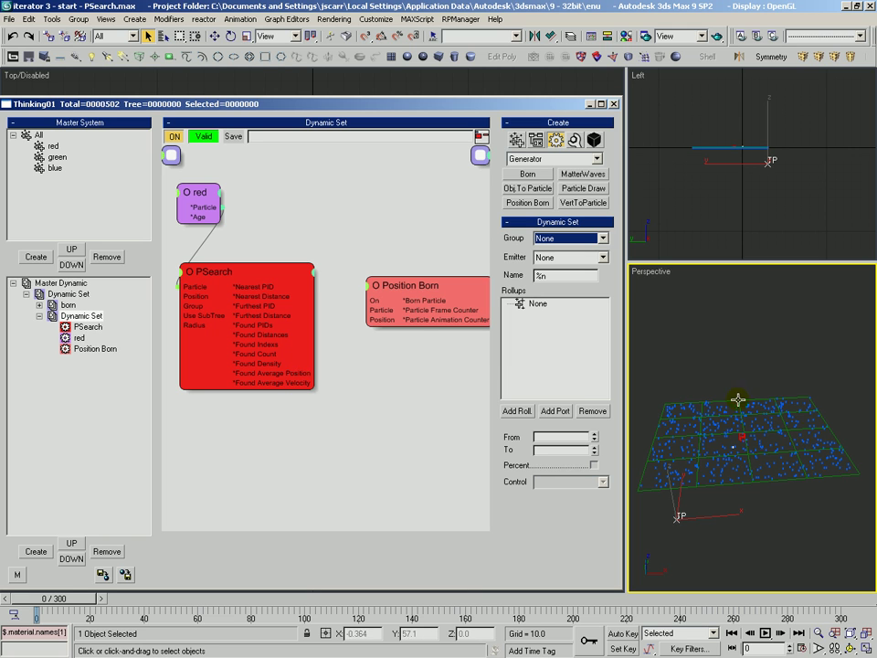
drag(314, 373, 375, 323)
drag(405, 285, 381, 317)
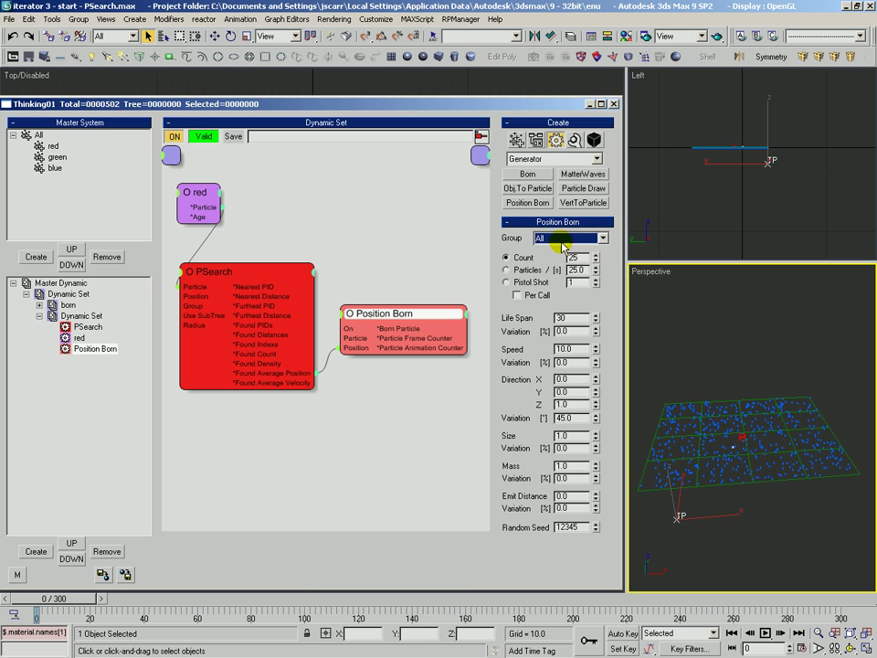
Step: Set Position Born to emit into the green group as a Pistol Shot with Per Call enabled and Speed 0
click(564, 238)
click(530, 266)
click(506, 283)
click(517, 295)
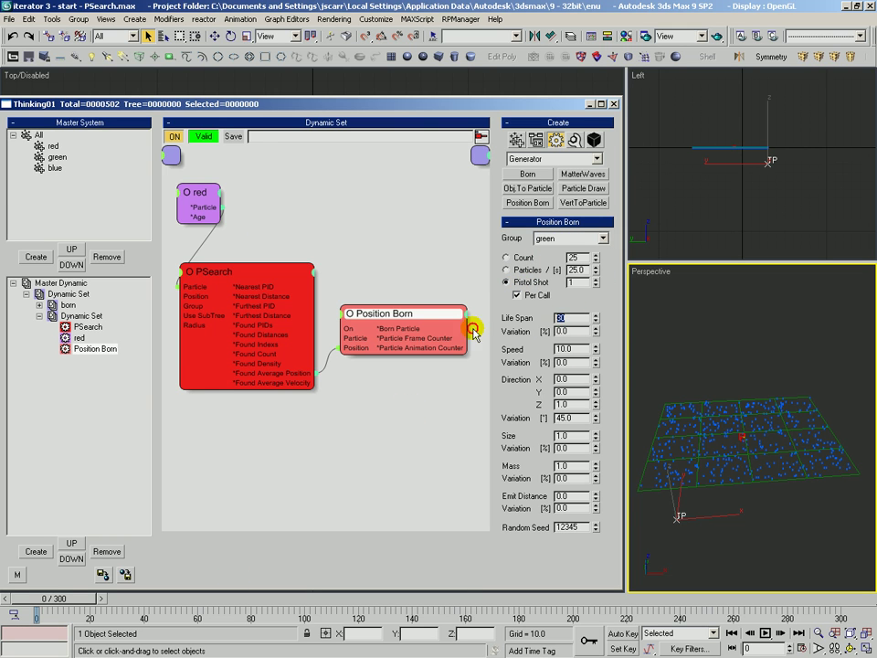
double_click(562, 347)
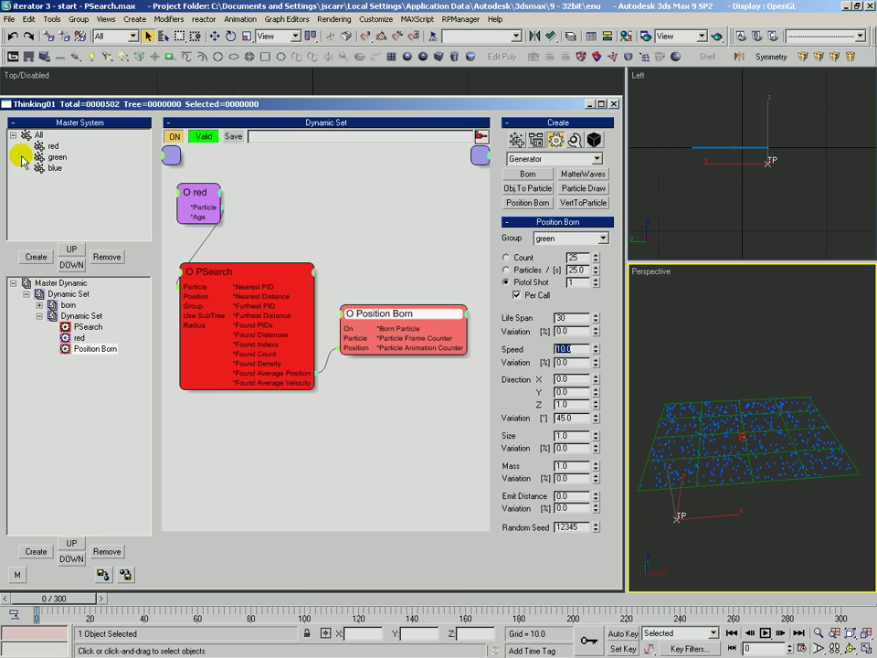
text(0)
key(Tab)
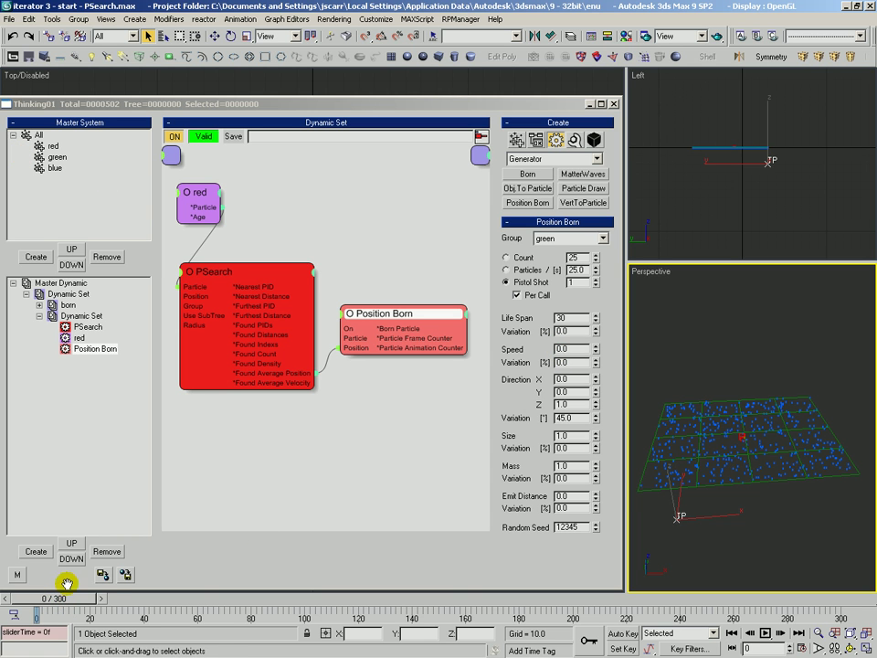
Step: Inspect the area around the red particle in the Perspective viewport from closer and higher up
key(alt+z)
drag(699, 440, 758, 407)
alt+middle_drag(757, 405, 754, 477)
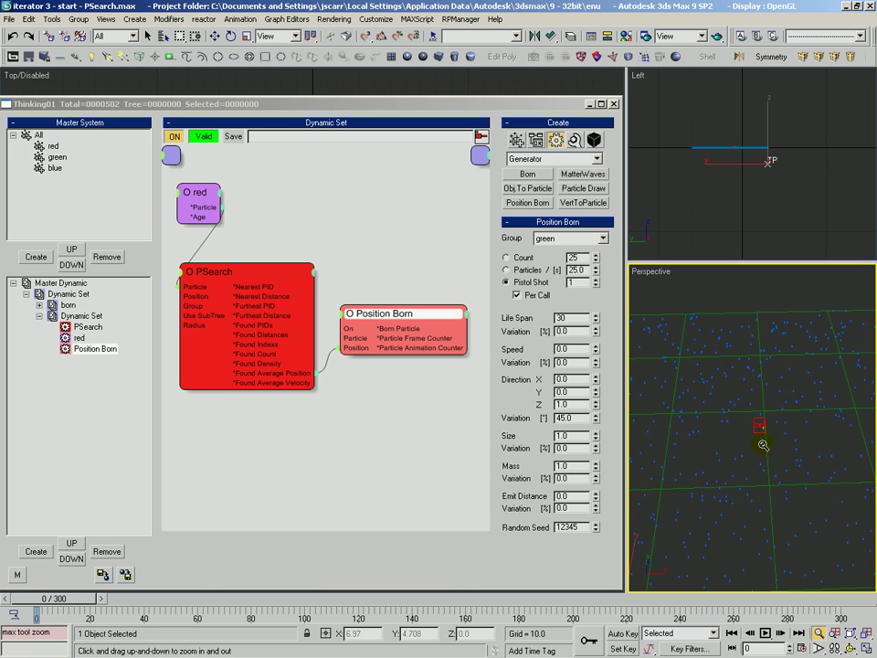
drag(754, 477, 773, 418)
ctrl+alt+middle_drag(773, 427, 740, 447)
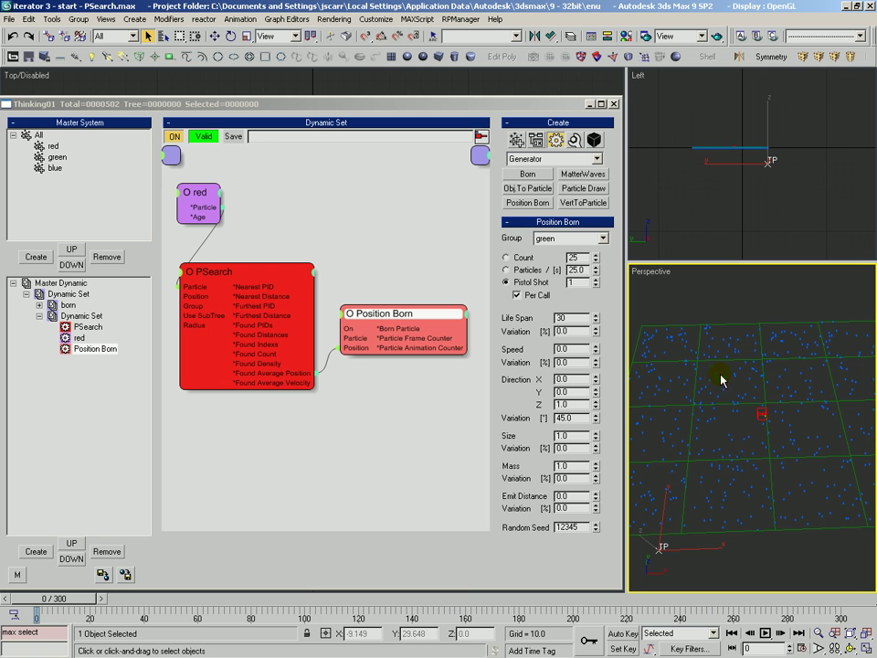
Step: Examine the green particle's position relative to the red particle and the blue grid in the Perspective viewport
scroll(762, 422, up, 3)
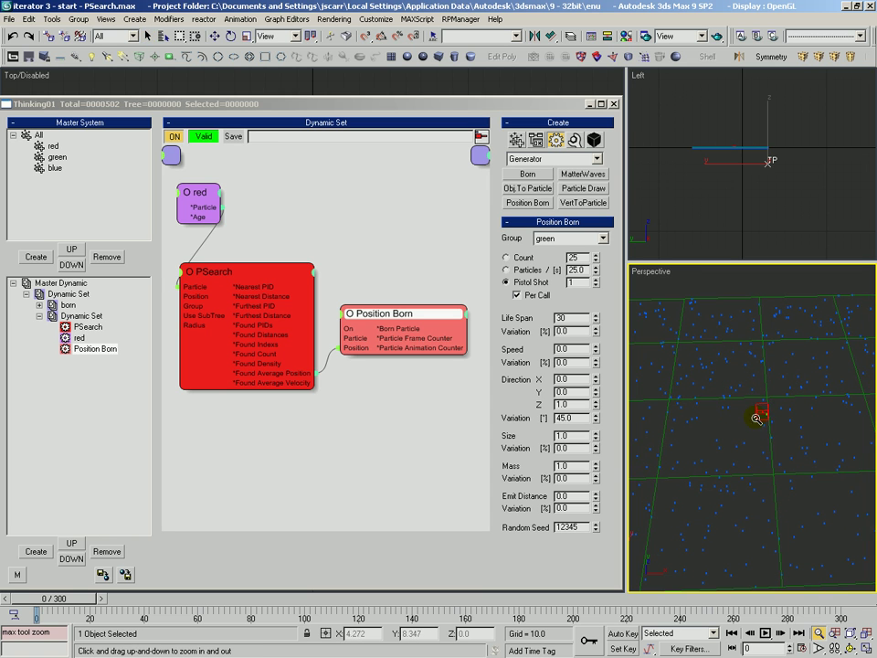
key(alt+z)
drag(750, 437, 722, 468)
drag(672, 373, 744, 406)
key(ctrl+r)
key(ctrl+p)
click(278, 243)
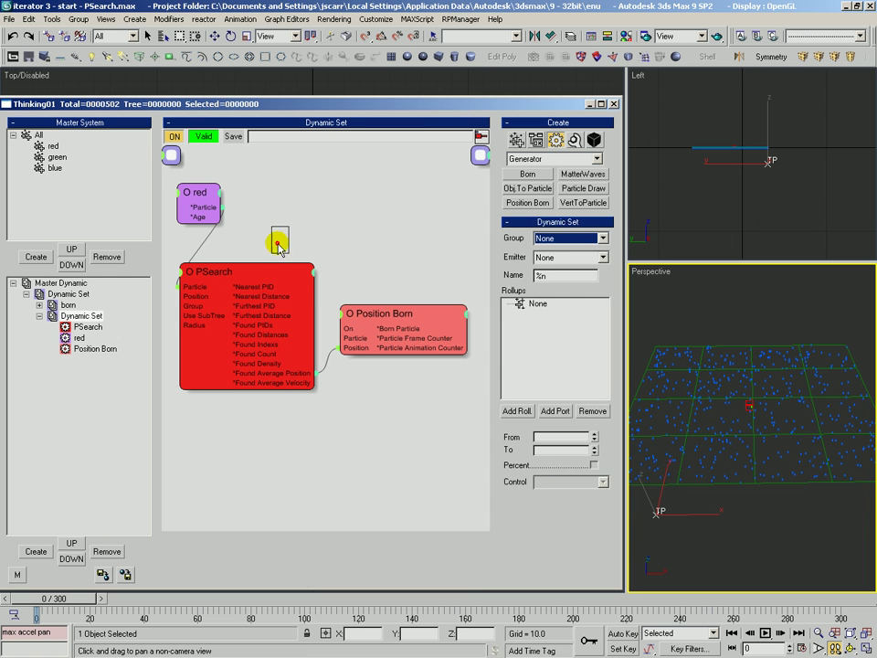
click(283, 320)
click(381, 278)
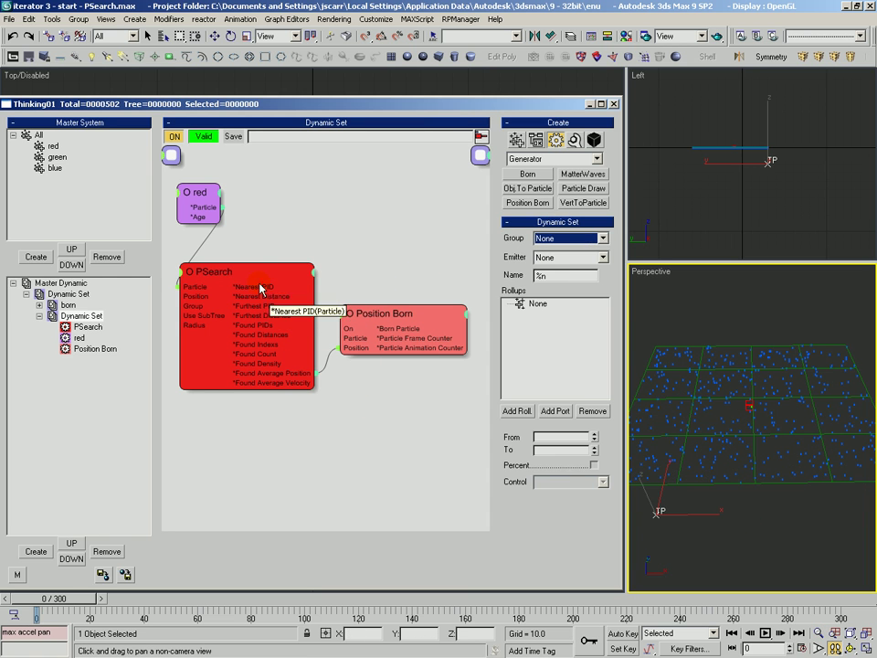
Step: Delete the Position Born node from the dynamic set, keeping PSearch and the red group node
drag(252, 272, 248, 270)
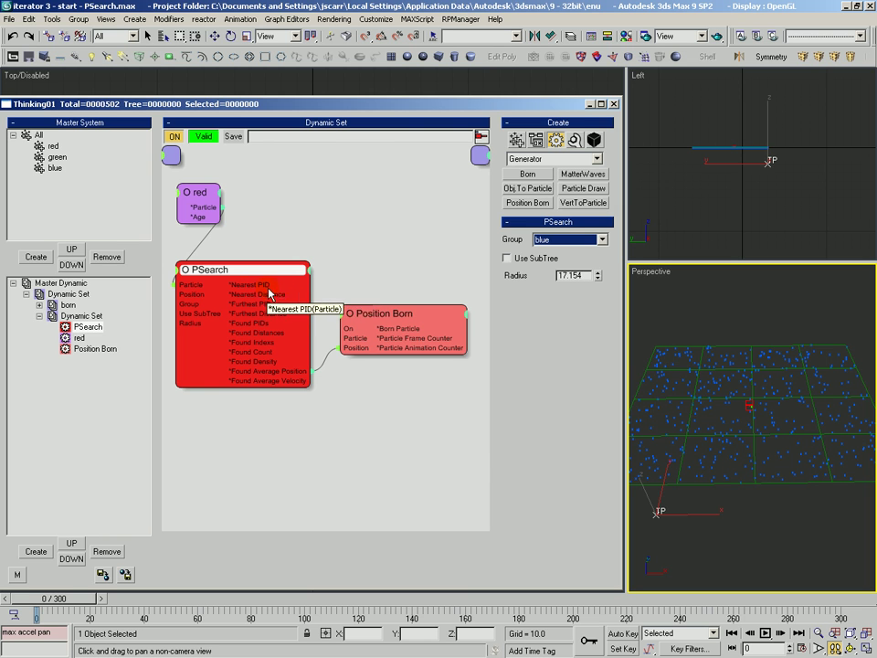
drag(365, 313, 371, 297)
key(Delete)
key(Delete)
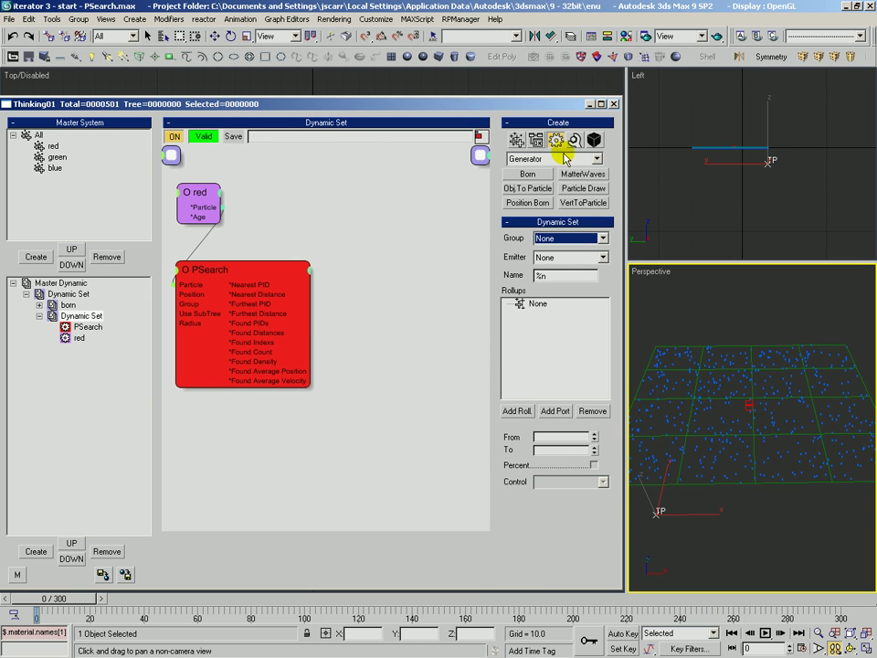
Step: Add a Standard Group operator that puts the particle from PSearch's Nearest PID output into the green group
click(550, 158)
click(533, 171)
click(580, 188)
drag(374, 249, 382, 226)
drag(312, 285, 414, 241)
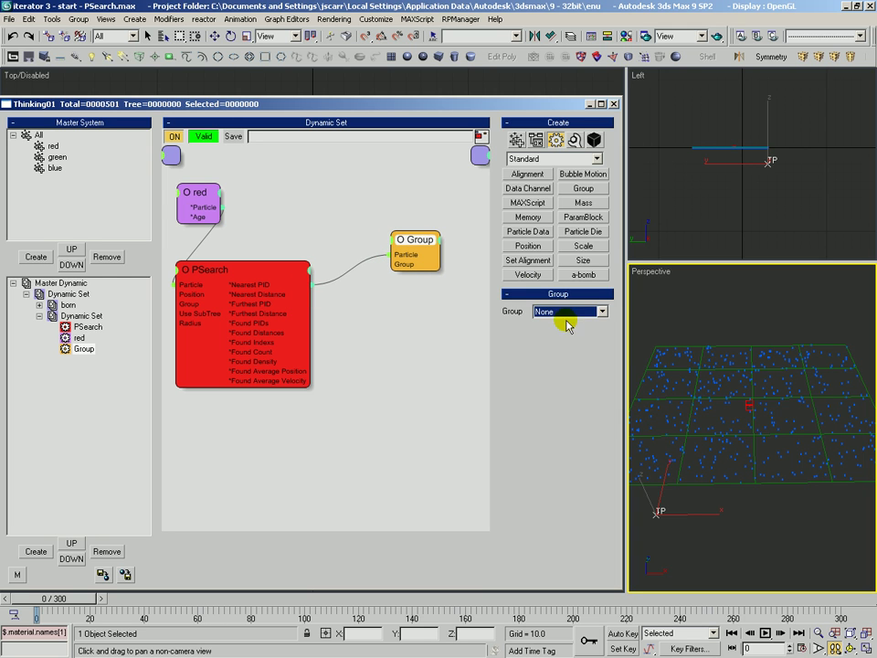
click(564, 313)
click(545, 350)
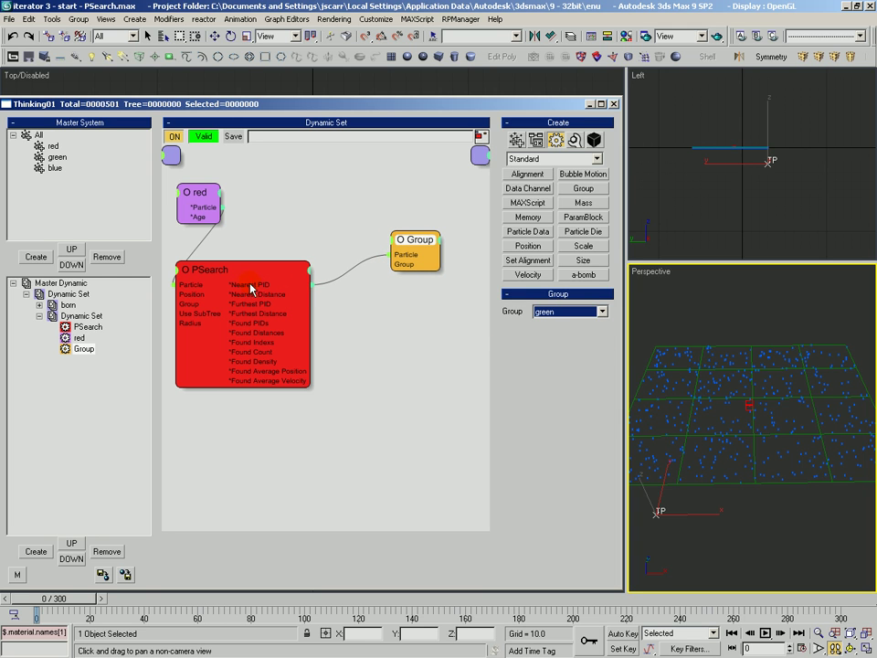
Step: Update the particles on the timeline and examine the red particle's nearest neighbour in the Perspective viewport from above
middle_drag(744, 411, 758, 435)
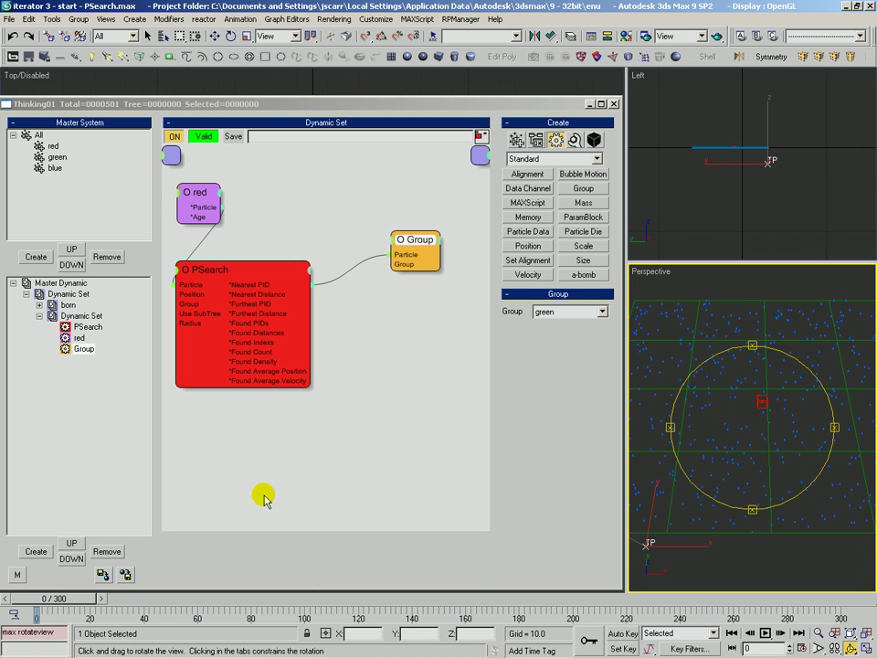
click(83, 599)
ctrl+alt+middle_drag(782, 379, 765, 354)
alt+middle_drag(761, 375, 742, 441)
alt+middle_drag(743, 441, 765, 413)
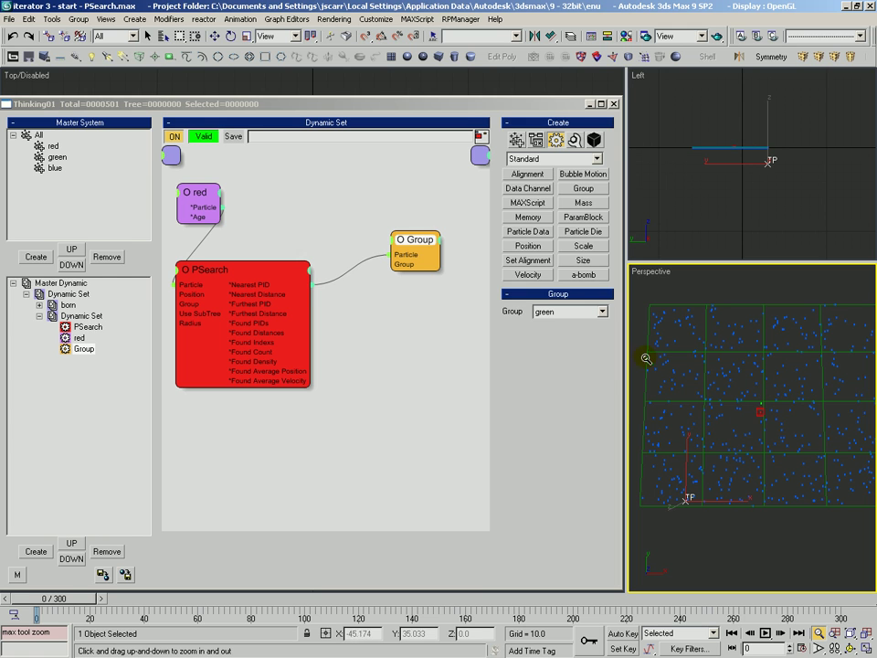
Step: Advance the animation to frame 2 while viewing the area around the red particle up close
click(249, 276)
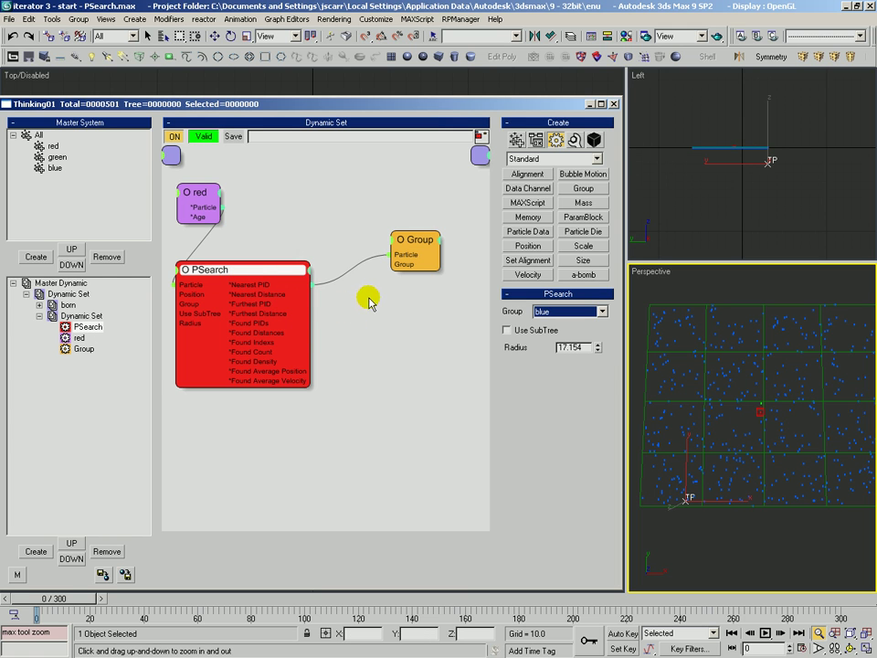
click(248, 270)
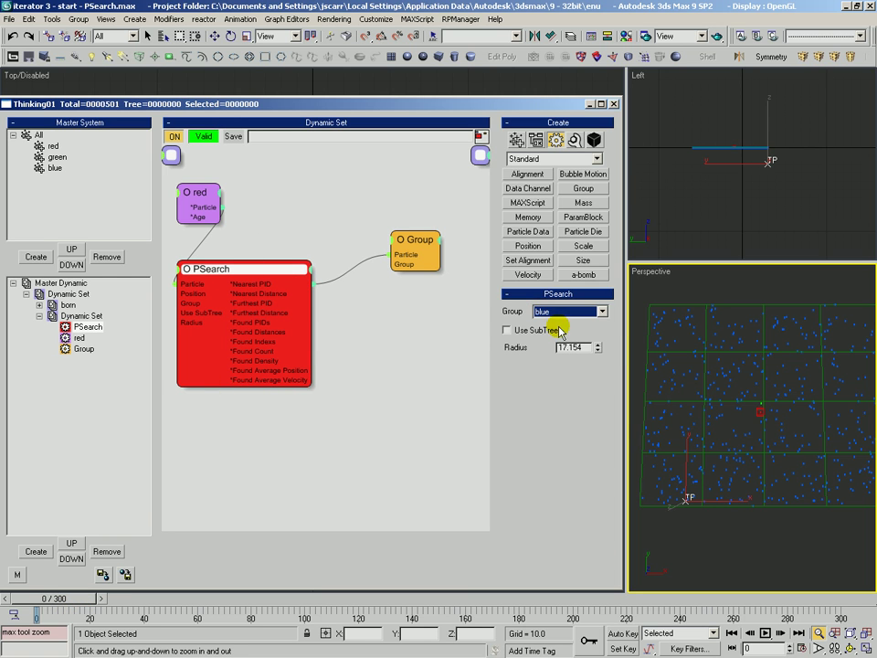
drag(749, 421, 796, 394)
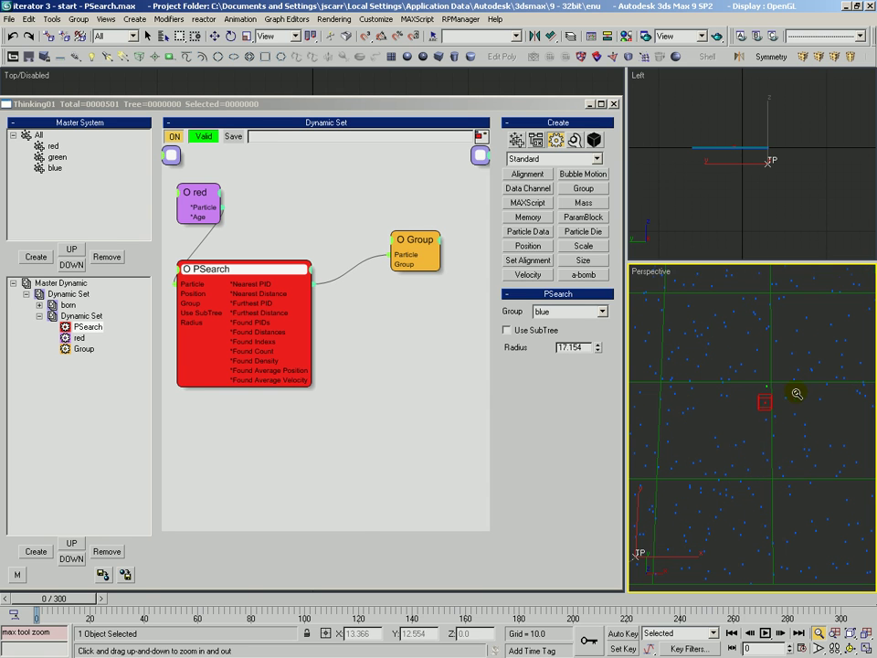
click(104, 599)
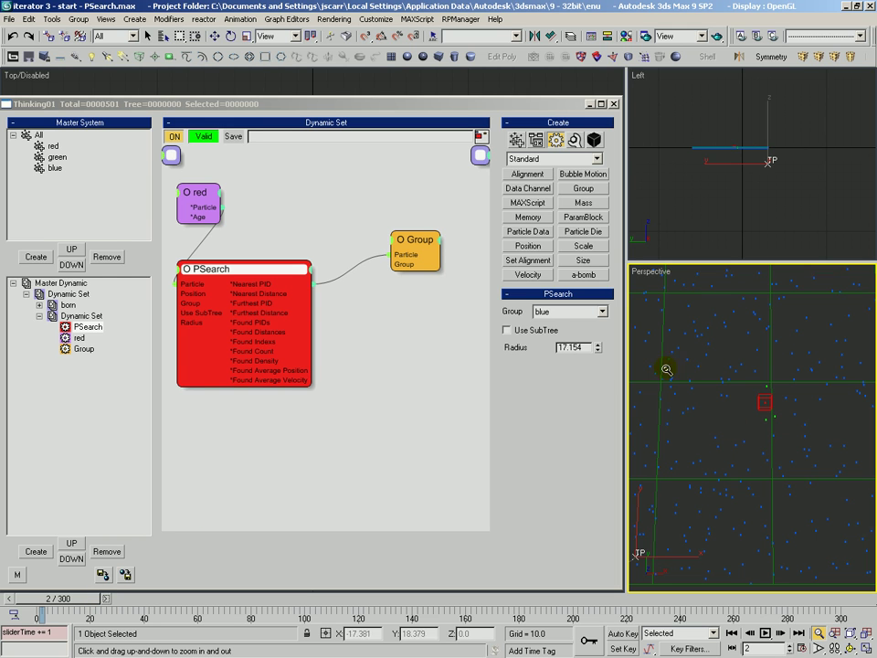
Step: Shift the Group and PSearch nodes slightly and replace the Nearest PID link to Group's Particle input with Furthest PID
drag(423, 249, 425, 238)
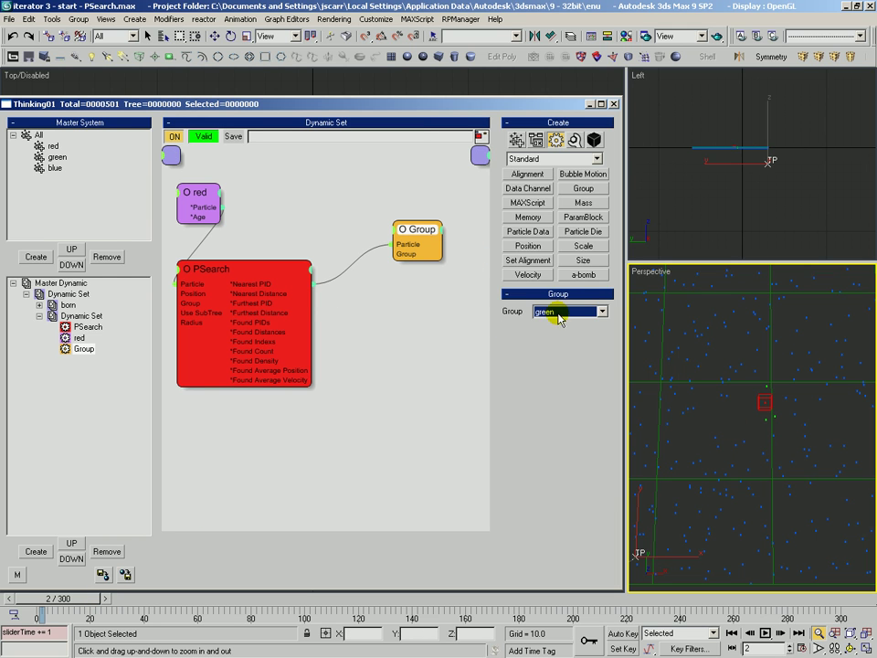
drag(247, 271, 257, 273)
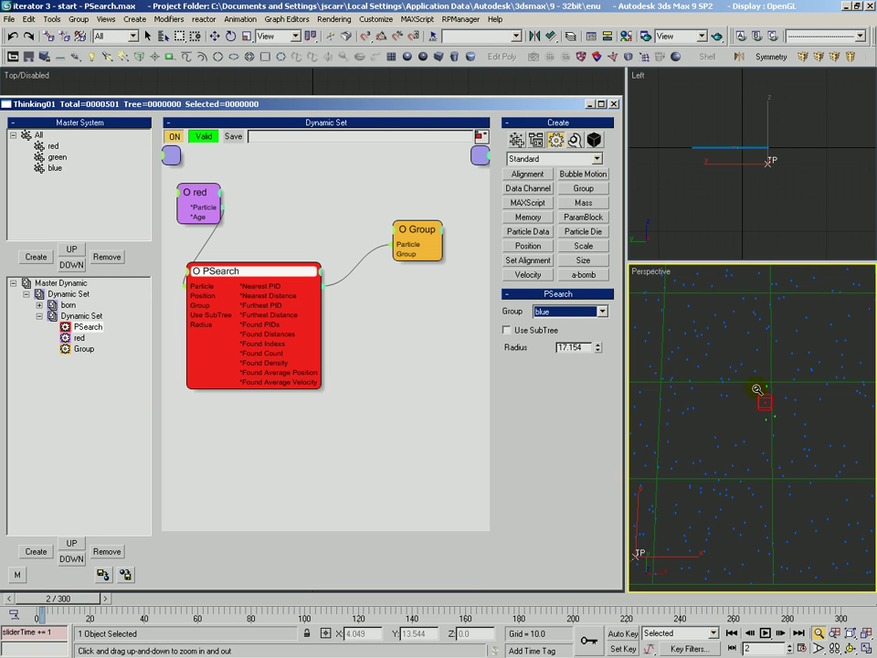
drag(758, 389, 670, 483)
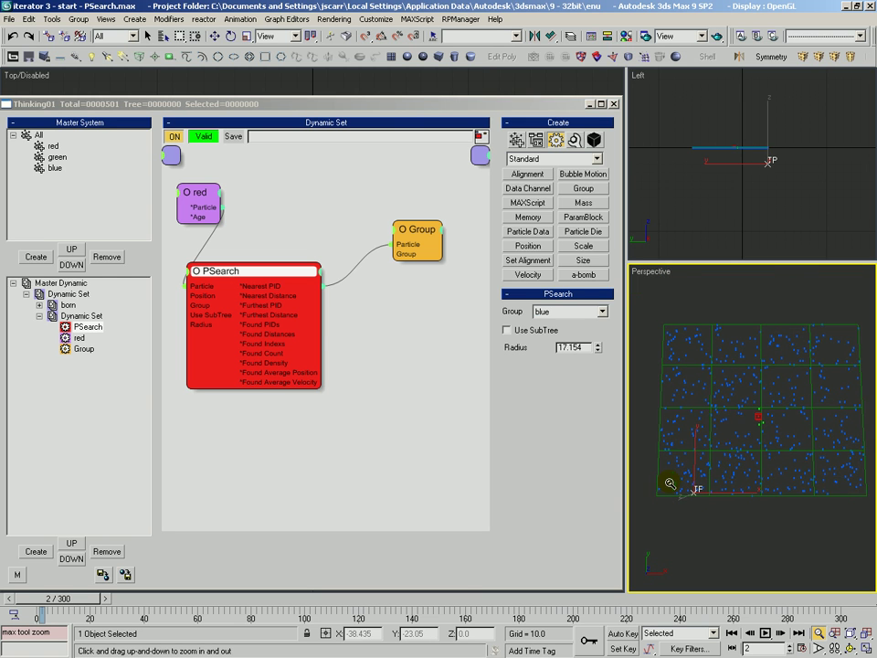
double_click(288, 287)
click(269, 310)
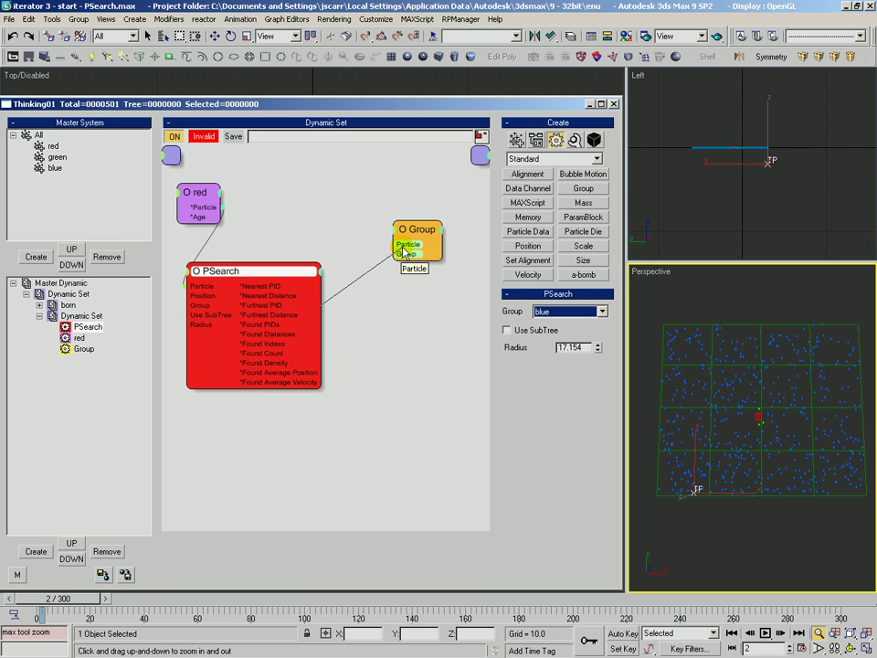